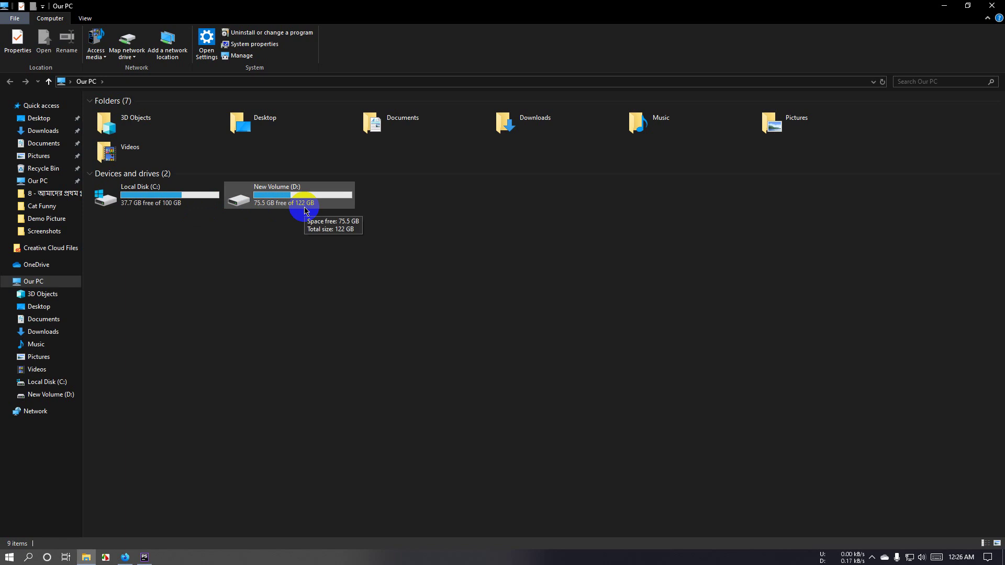
Step: Navigate File Explorer to D:\Coding\xampp\htdocs
{"action": "double_click", "coordinate": [306, 211]}
{"action": "left_click", "coordinate": [171, 196]}
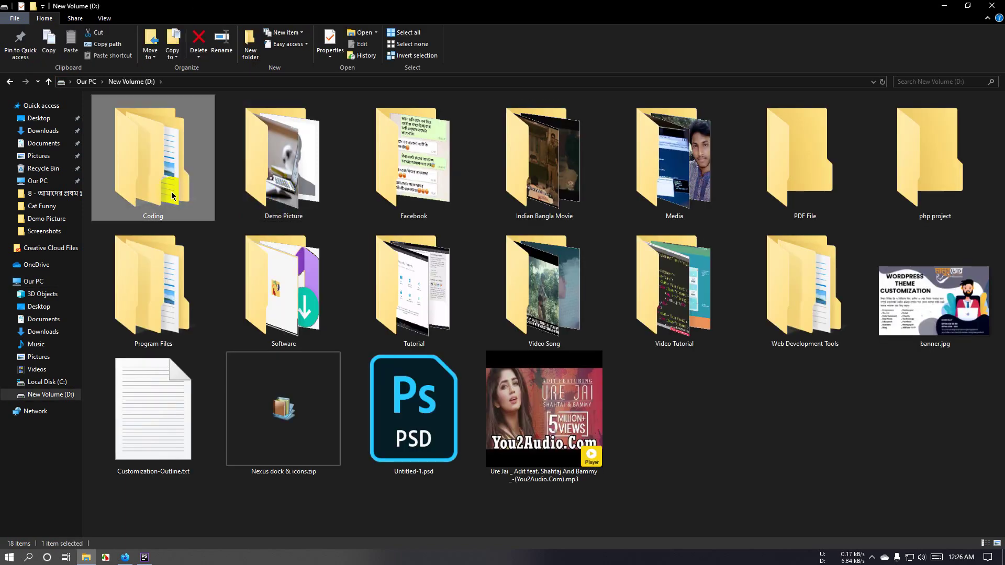
{"action": "double_click", "coordinate": [172, 196]}
{"action": "left_click", "coordinate": [859, 148]}
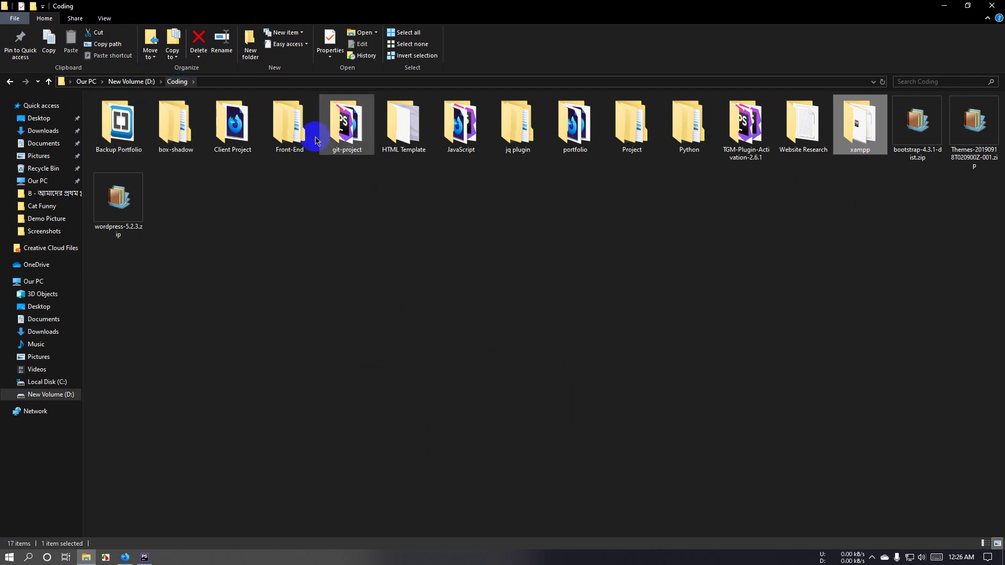
{"action": "left_click", "coordinate": [866, 147]}
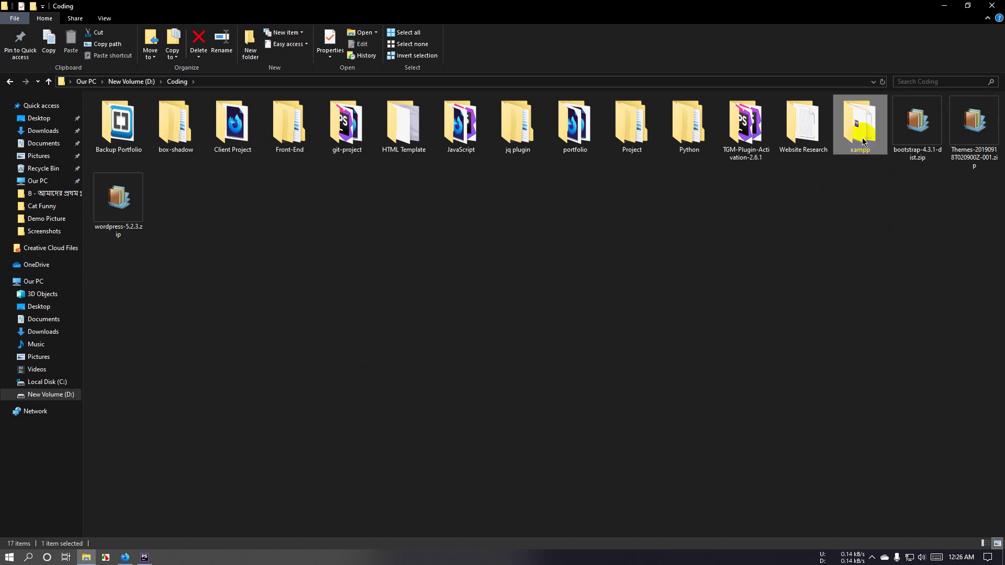
{"action": "double_click", "coordinate": [863, 142]}
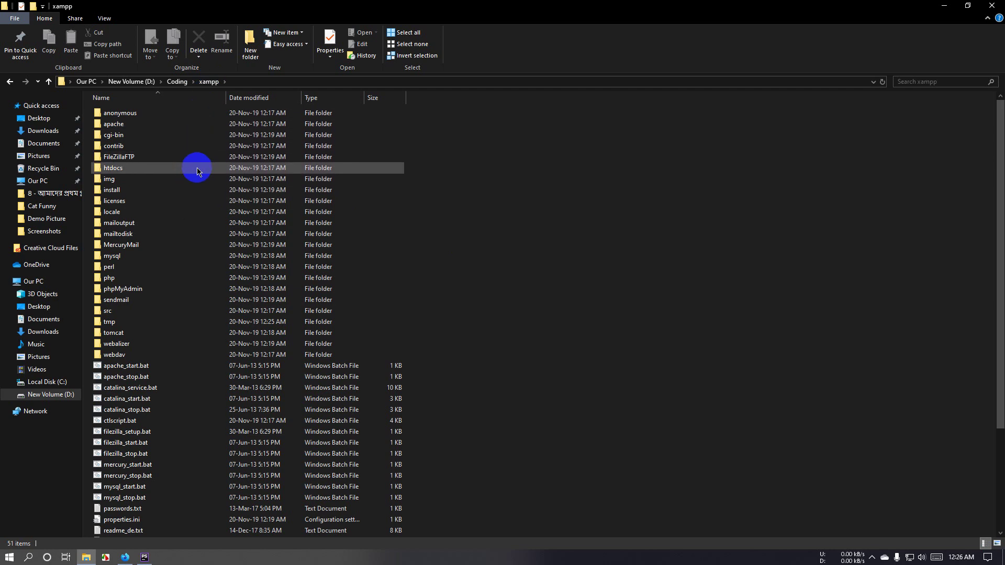
{"action": "double_click", "coordinate": [157, 169]}
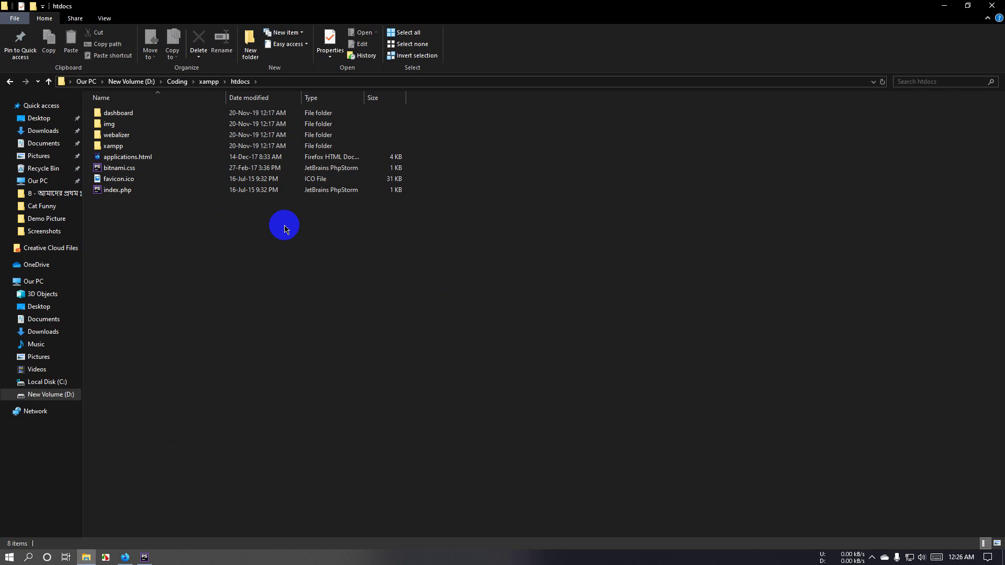
Step: Create a new folder named mamurjor inside htdocs
{"action": "right_click", "coordinate": [286, 238]}
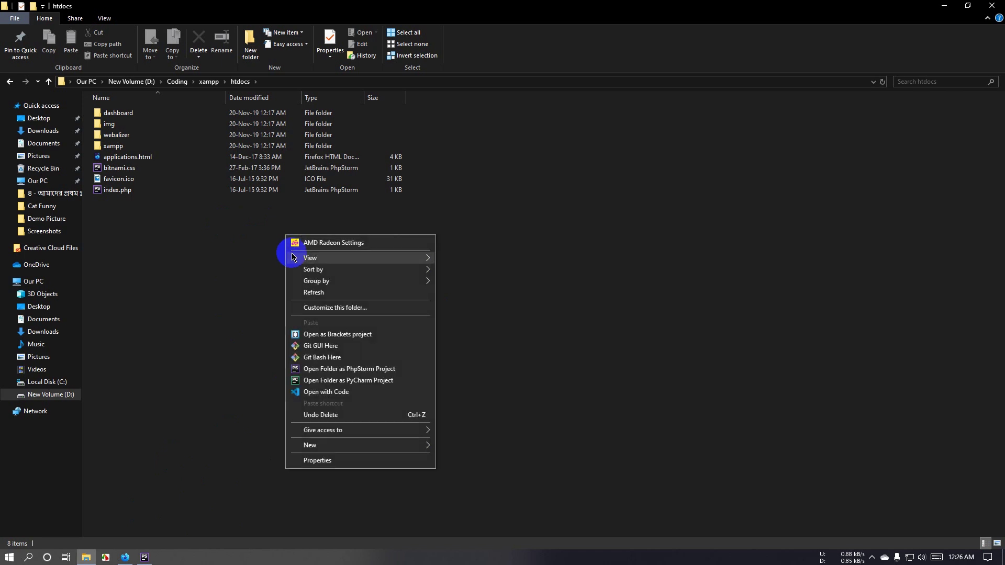
{"action": "mouse_move", "coordinate": [313, 259]}
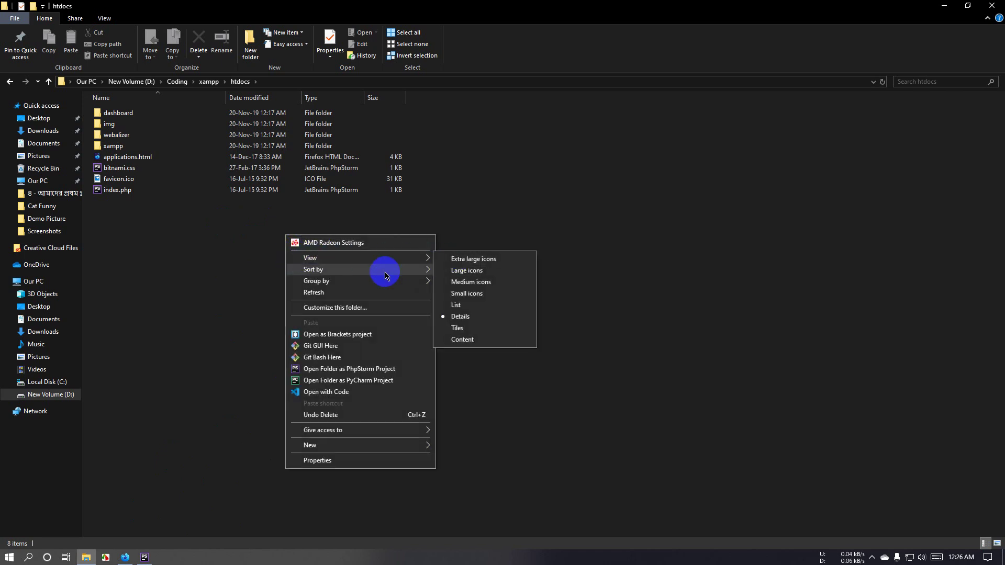
{"action": "mouse_move", "coordinate": [387, 445]}
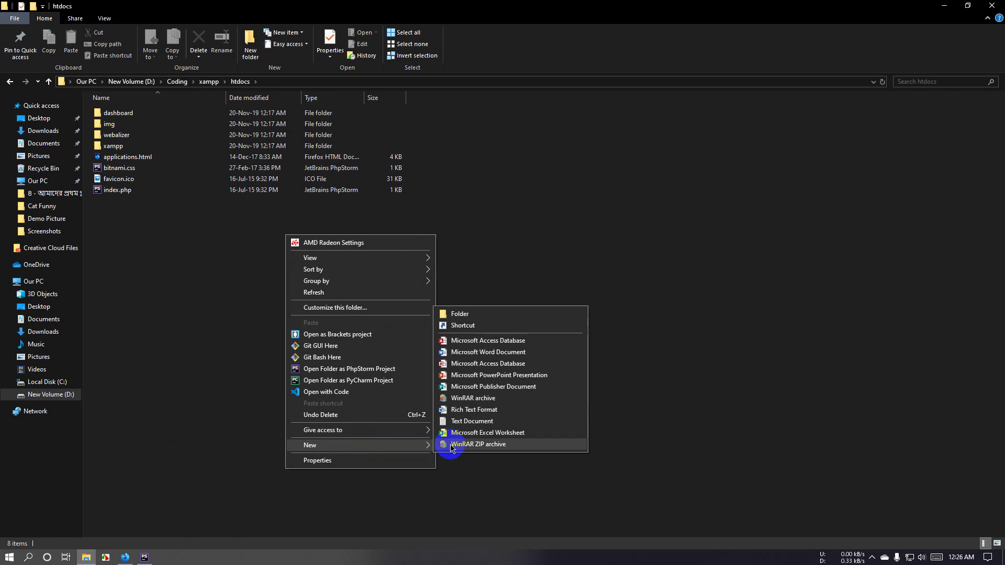
{"action": "left_click", "coordinate": [467, 314]}
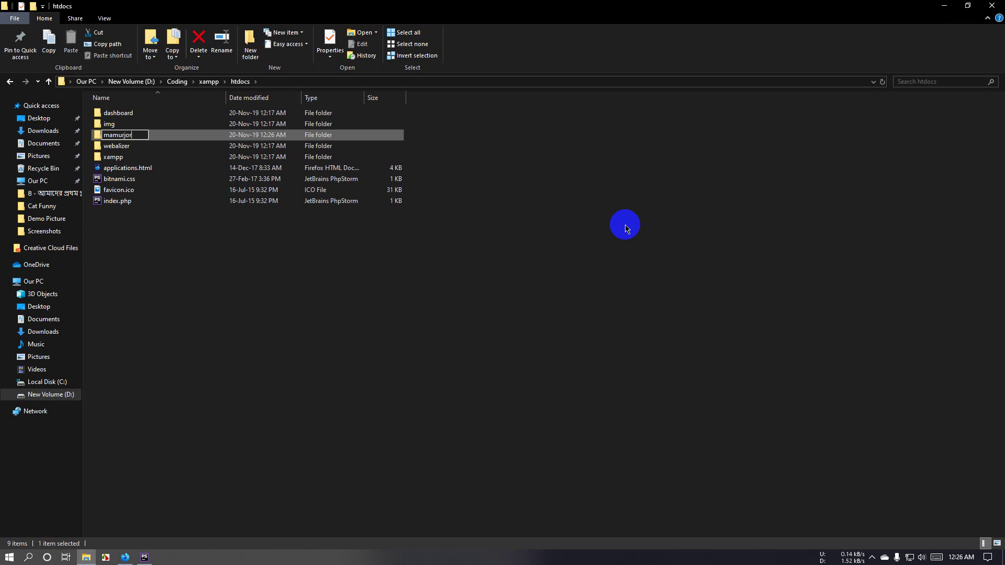
{"action": "key", "text": "Return"}
{"action": "key", "text": "Return"}
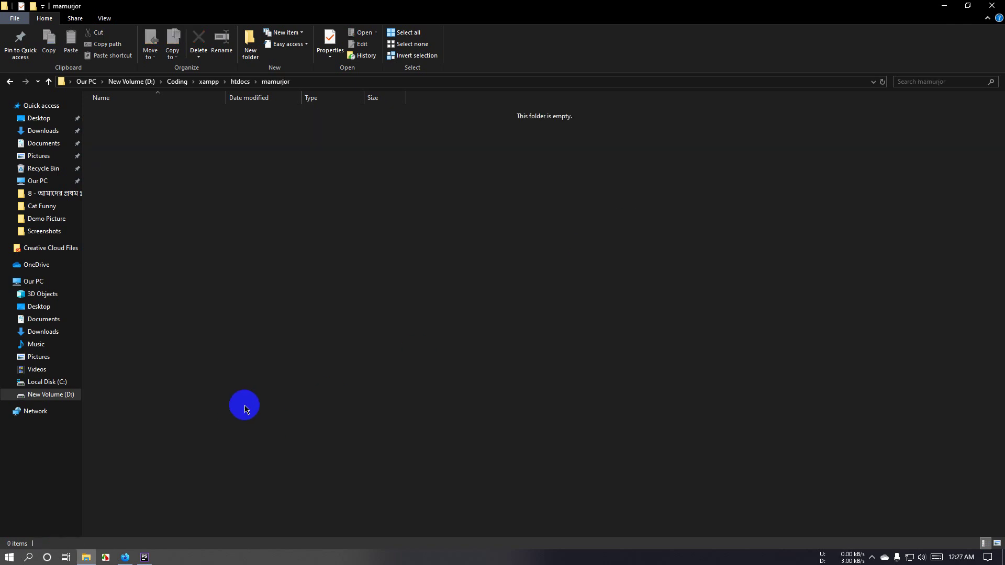
Step: From wordpress.org, save wordpress-5.3.zip to Downloads, then start a new Firefox tab
{"action": "left_click", "coordinate": [126, 557]}
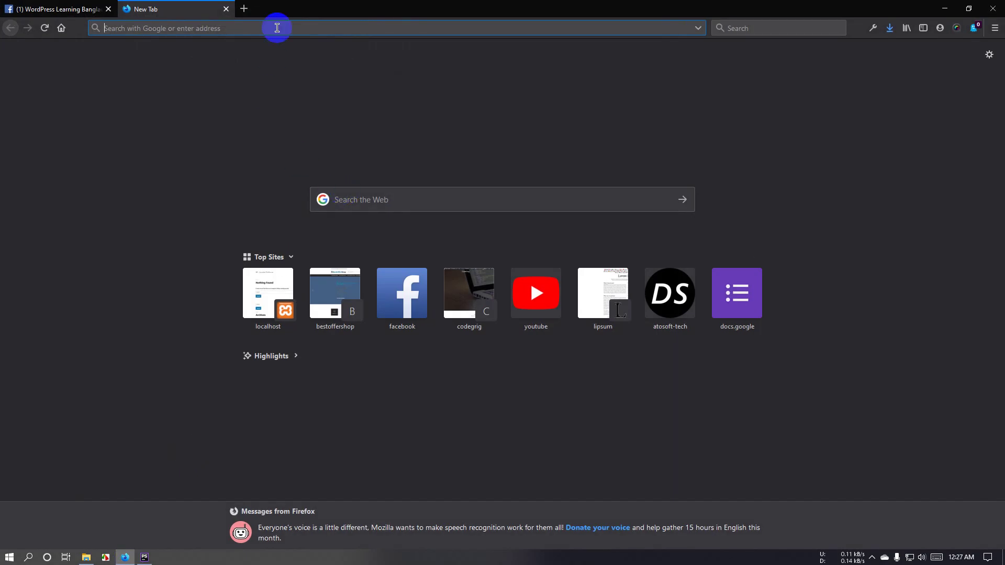
{"action": "type", "text": "wordpress.org/"}
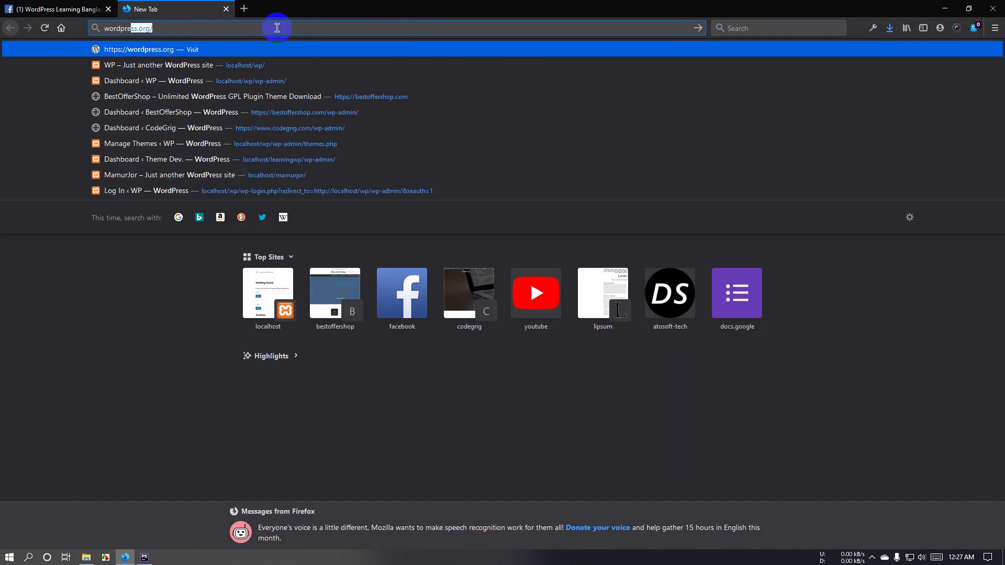
{"action": "key", "text": "Return"}
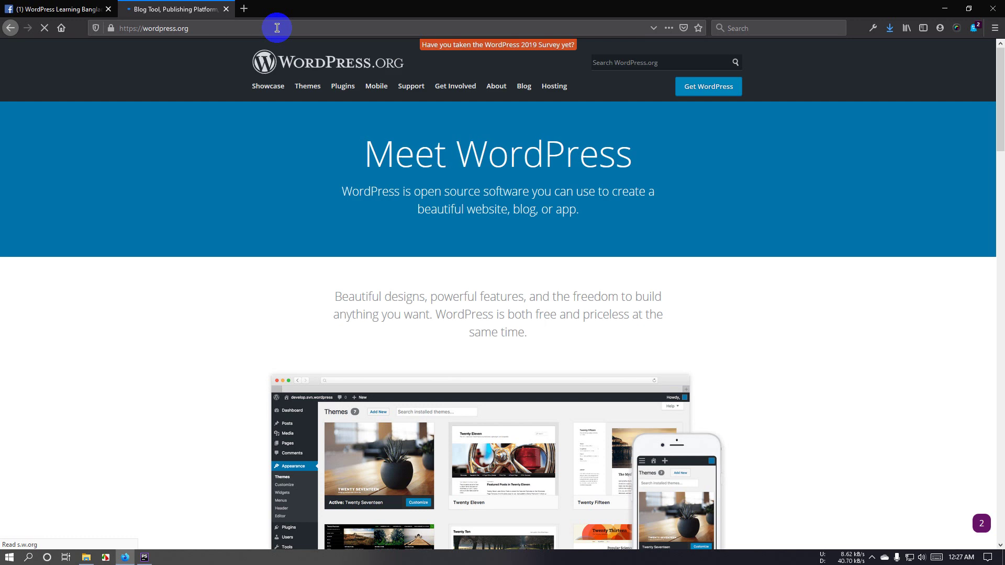
{"action": "mouse_move", "coordinate": [443, 115]}
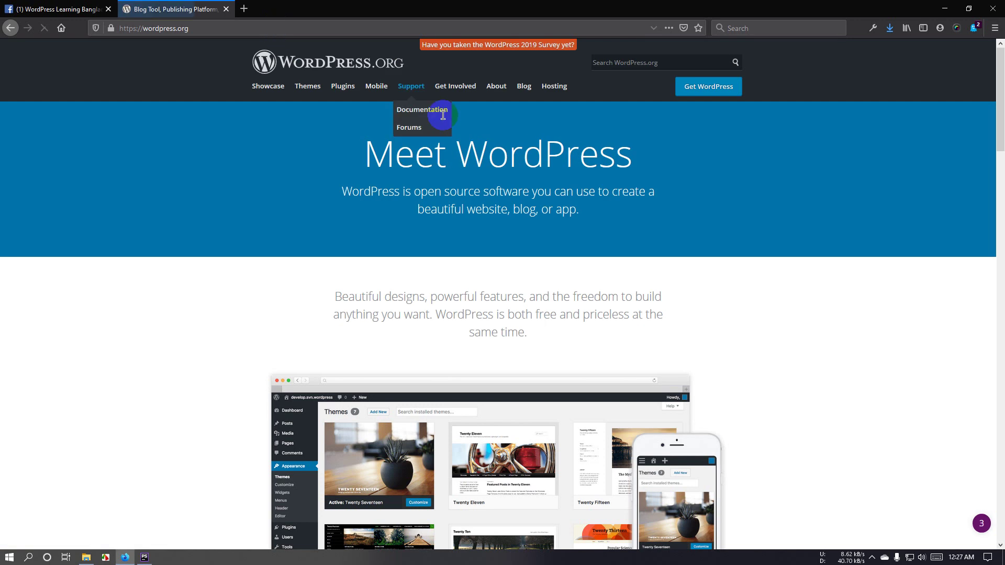
{"action": "left_click", "coordinate": [709, 97]}
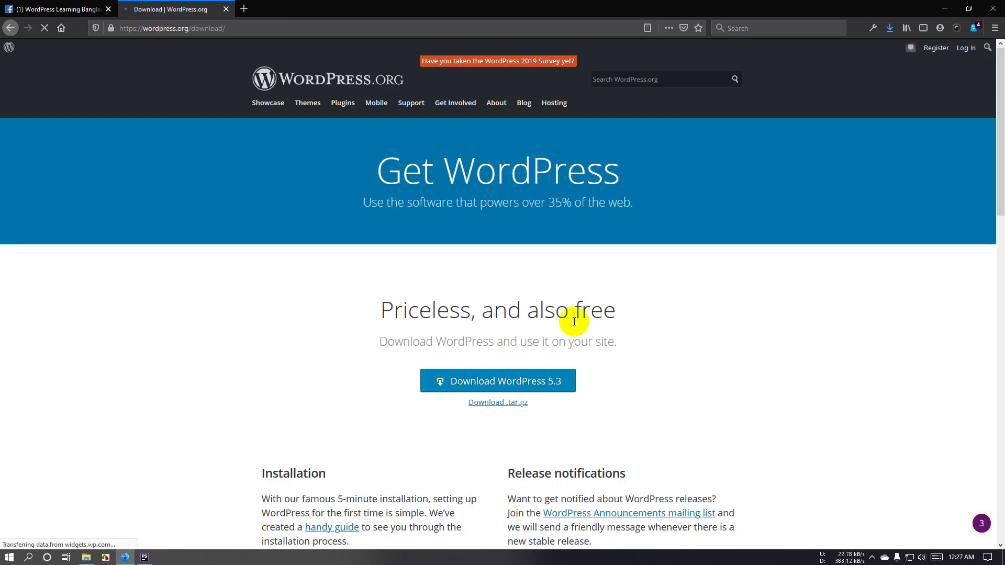
{"action": "left_click", "coordinate": [519, 390]}
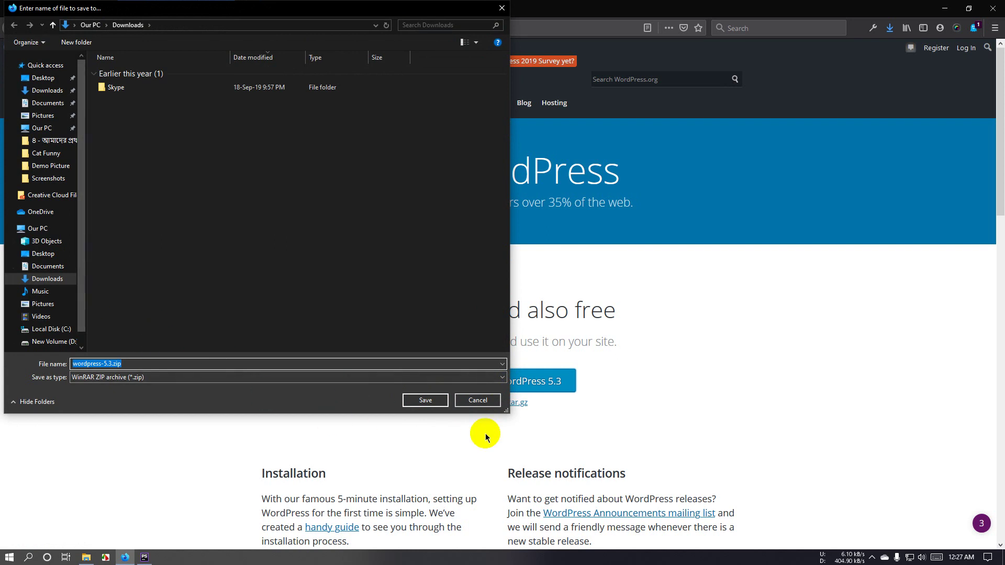
{"action": "left_click", "coordinate": [424, 401]}
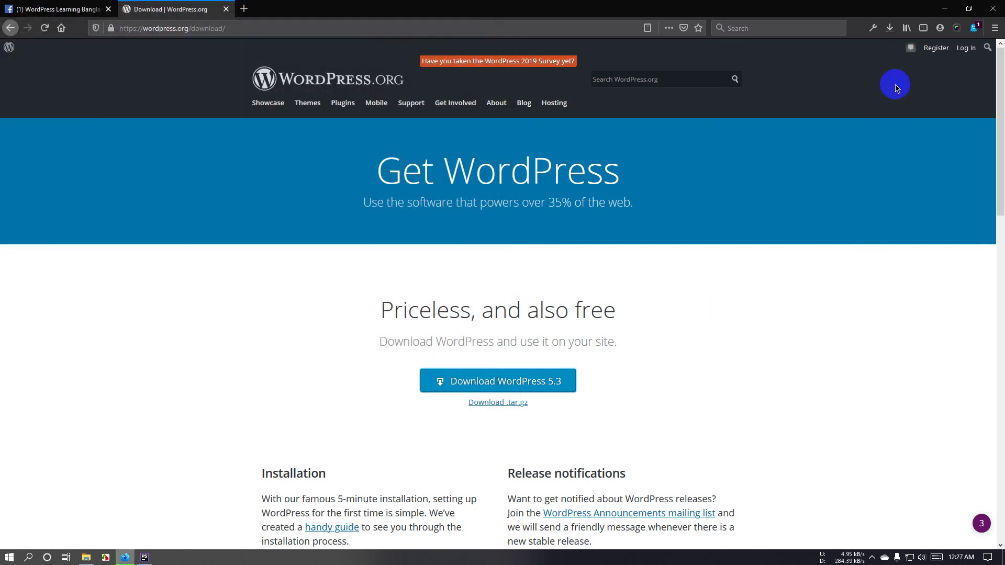
{"action": "left_click", "coordinate": [890, 29]}
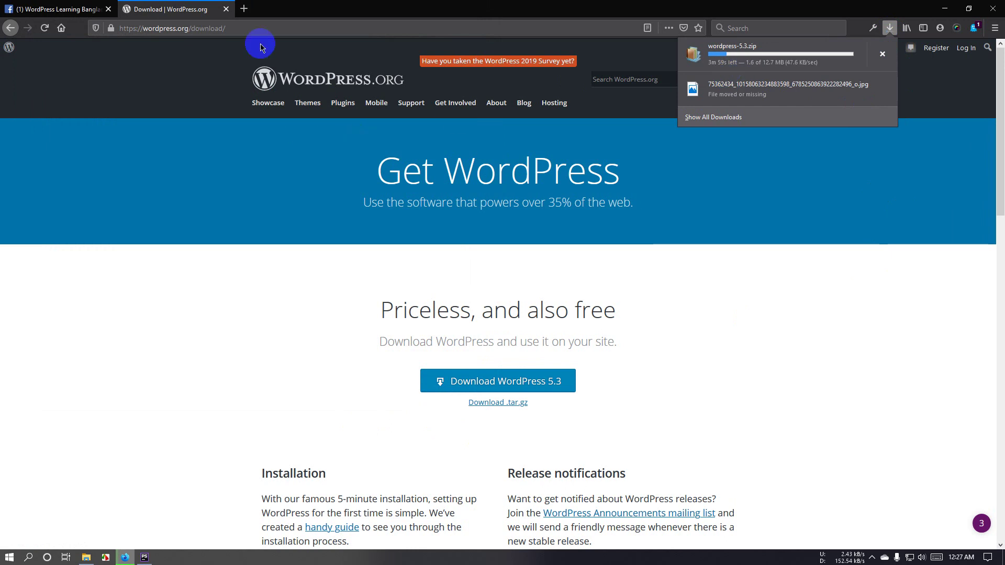
{"action": "left_click", "coordinate": [243, 8]}
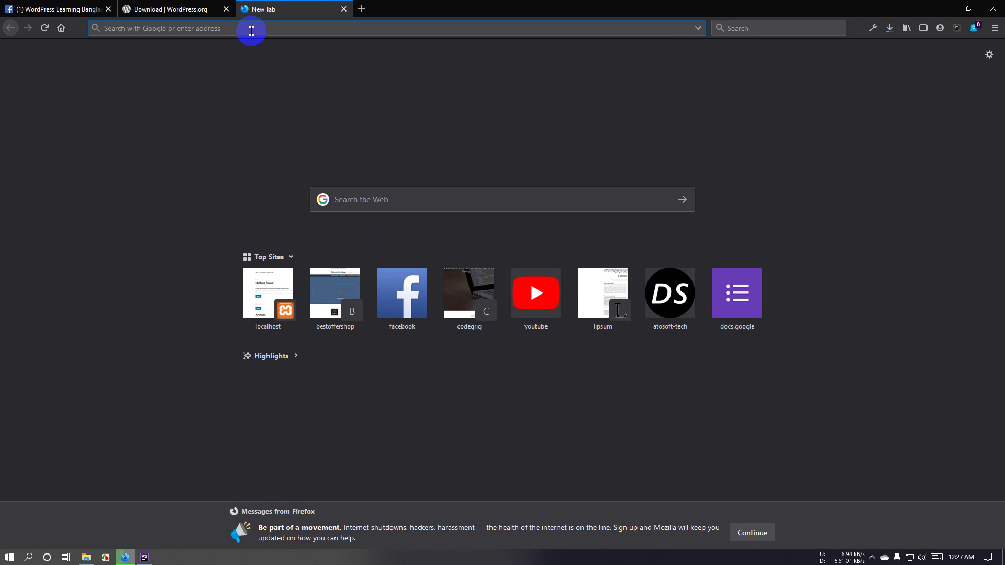
Step: Load localhost/phpmyadmin in the new tab
{"action": "type", "text": "localhost/"}
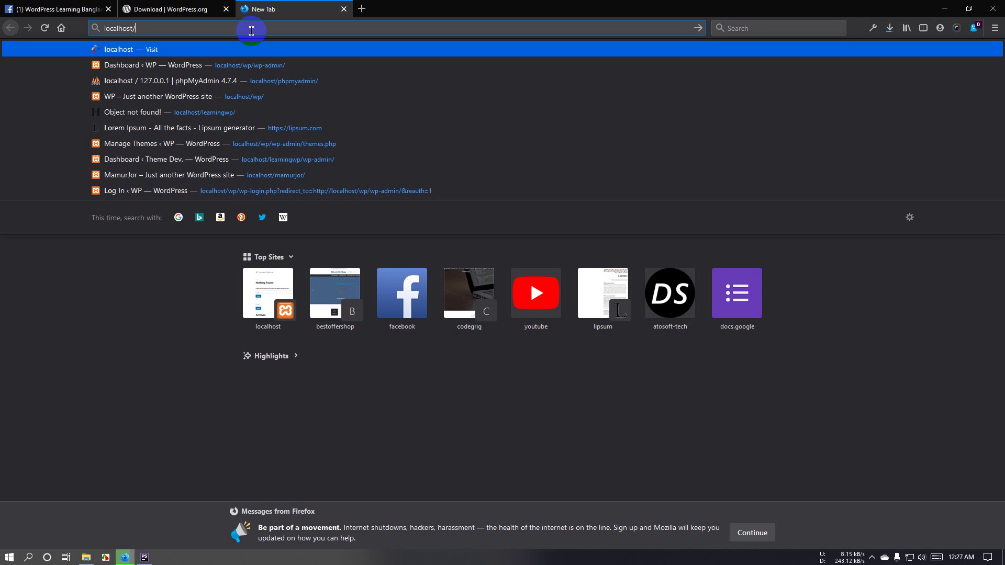
{"action": "type", "text": "phpmyadmin/"}
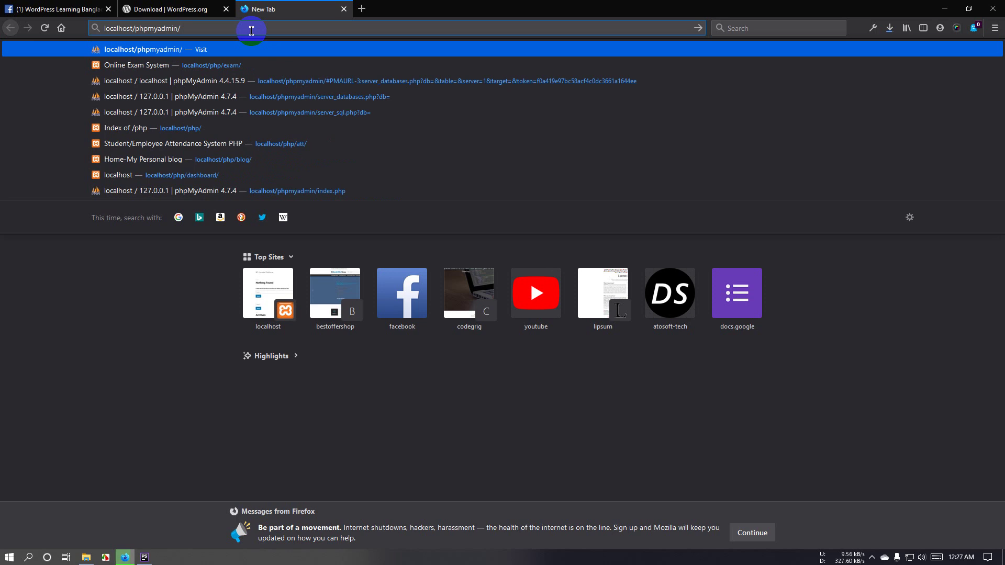
{"action": "key", "text": "Return"}
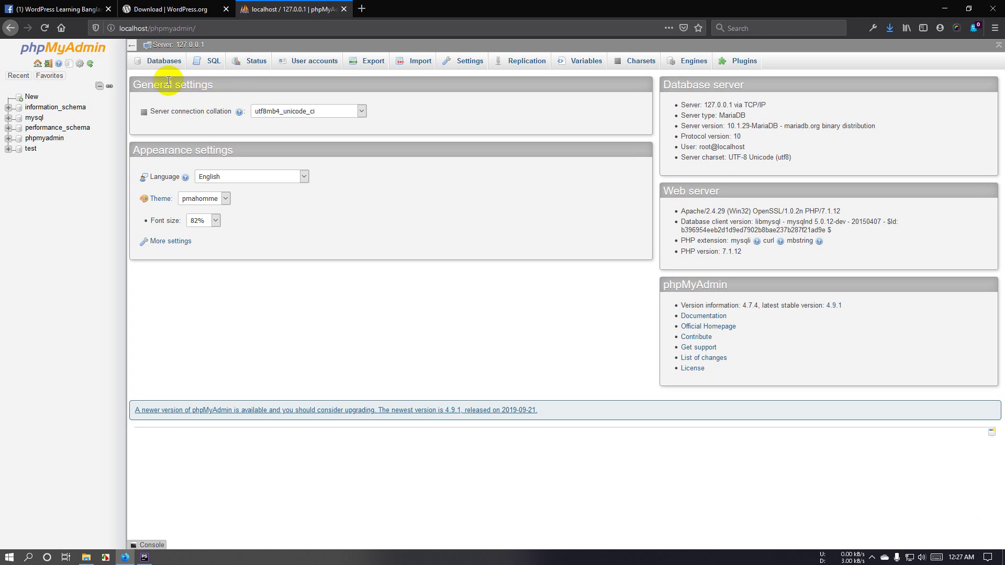
Step: Create an empty database named mamurjor from phpMyAdmin's Databases page
{"action": "left_click", "coordinate": [158, 61]}
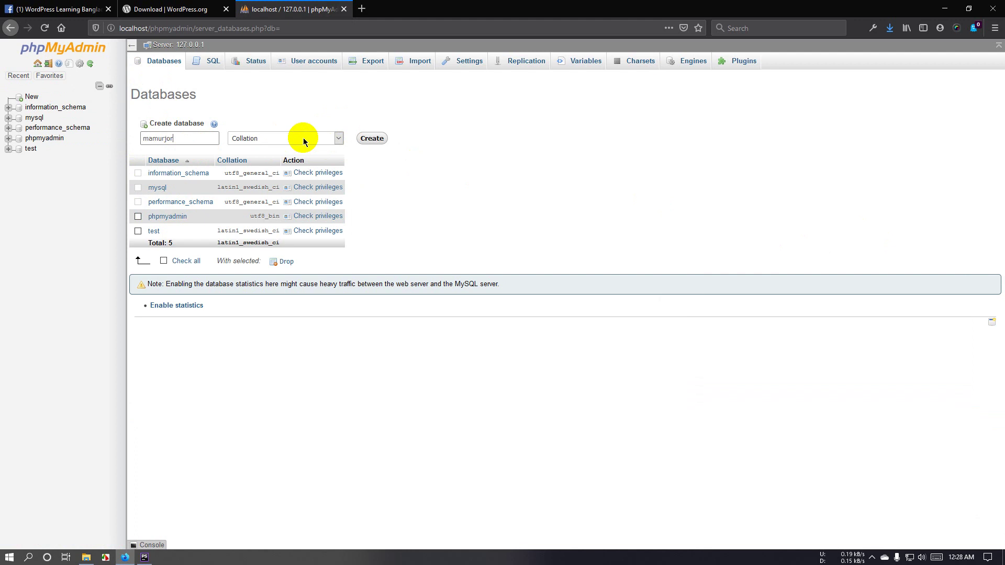
{"action": "left_click", "coordinate": [372, 139]}
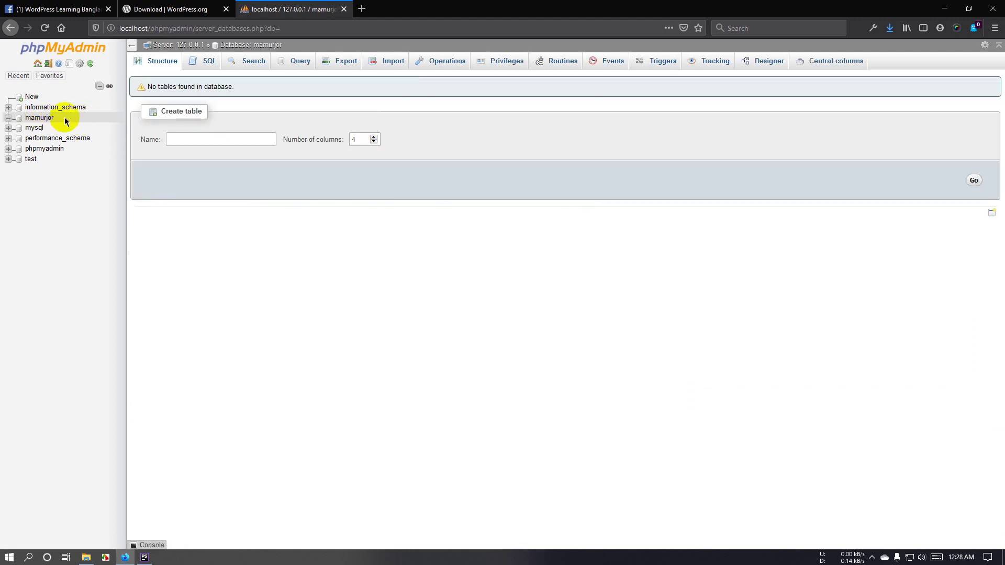
{"action": "left_click", "coordinate": [39, 118]}
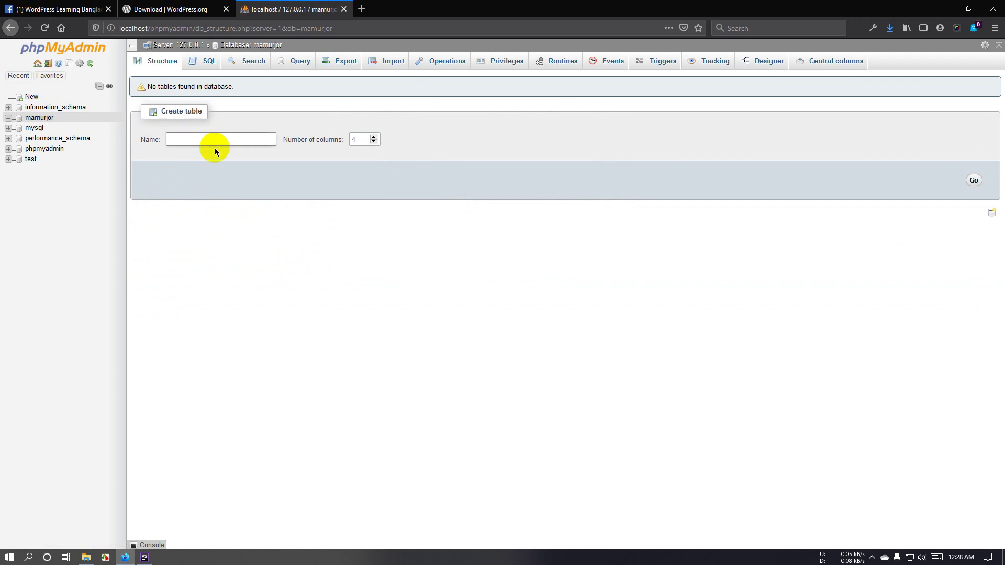
{"action": "left_click", "coordinate": [178, 10]}
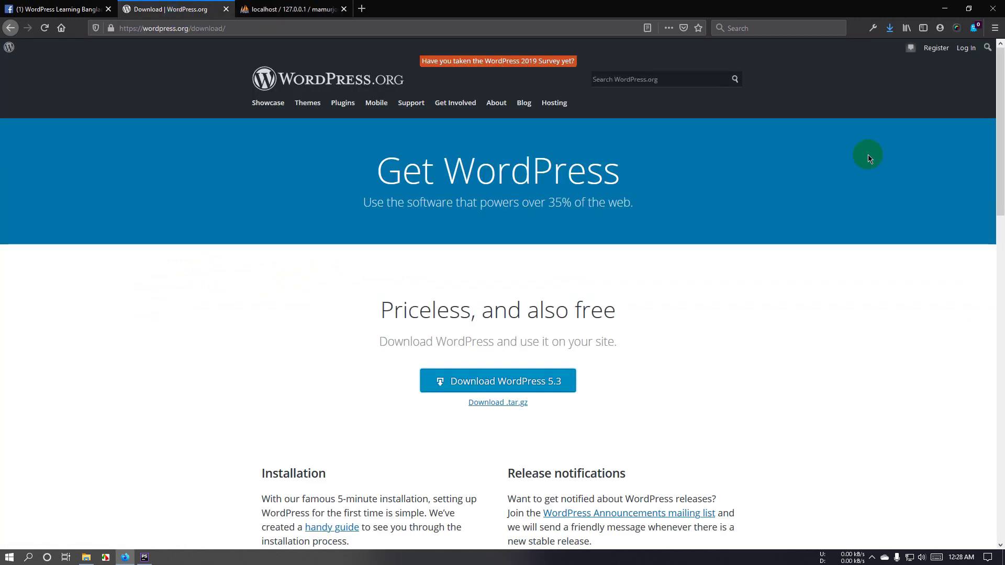
Step: Open wordpress-5.3.zip in WinRAR and select all files in its wordpress folder
{"action": "left_click", "coordinate": [890, 28]}
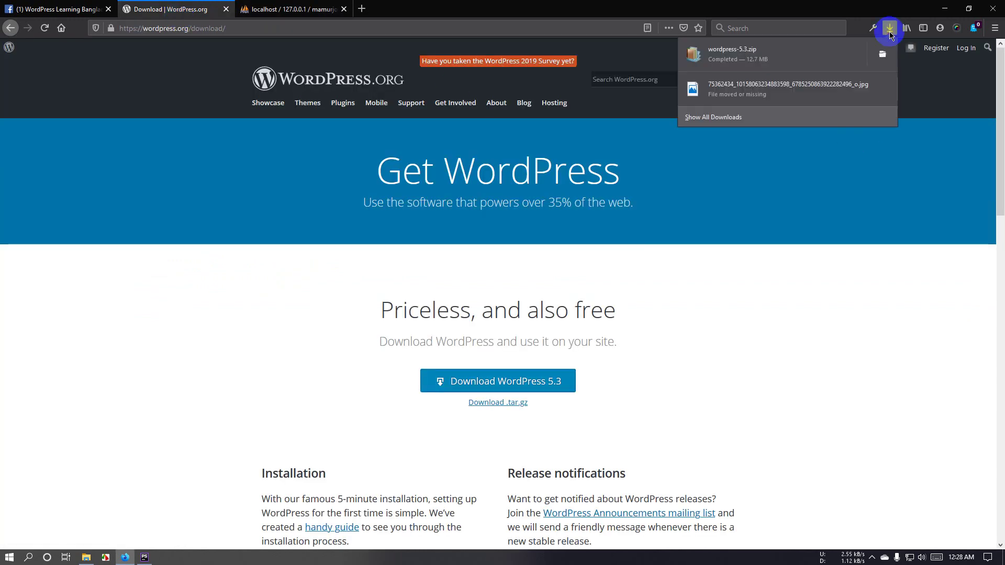
{"action": "left_click", "coordinate": [763, 63]}
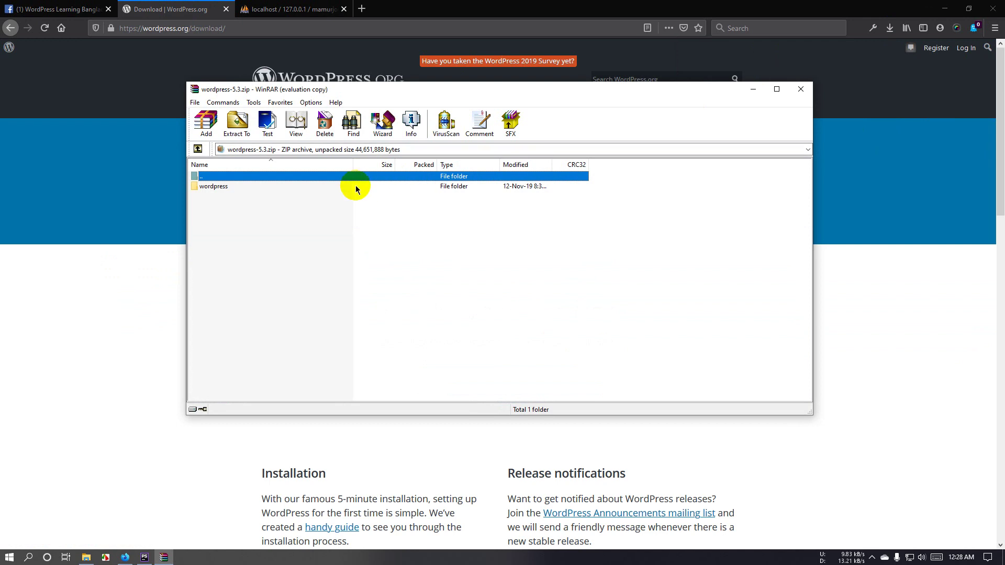
{"action": "double_click", "coordinate": [356, 188]}
{"action": "left_click", "coordinate": [552, 249]}
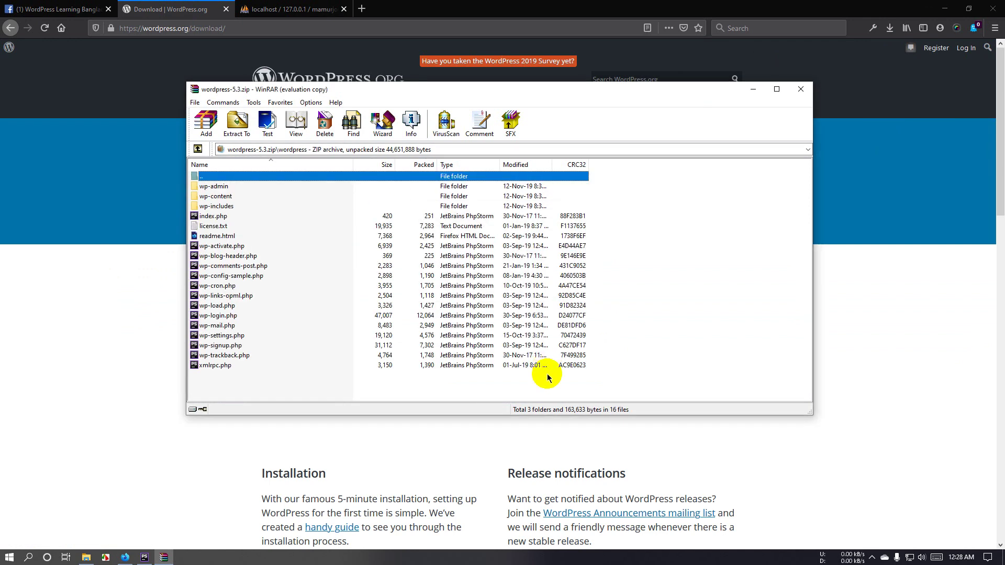
{"action": "left_click_drag", "start_coordinate": [547, 378], "coordinate": [499, 182]}
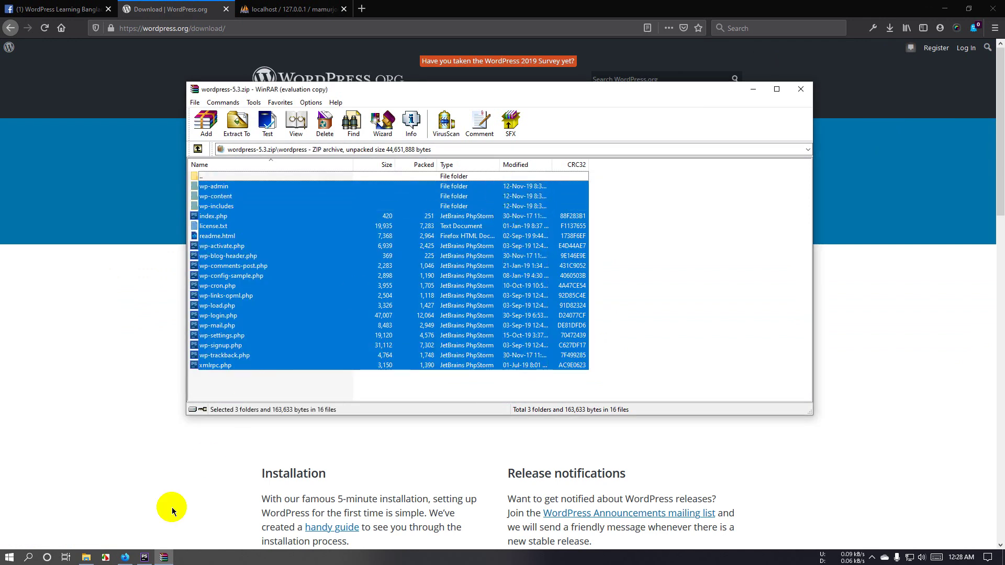
Step: Open the mamurjor folder under htdocs in File Explorer, ready to receive the files
{"action": "left_click", "coordinate": [86, 557]}
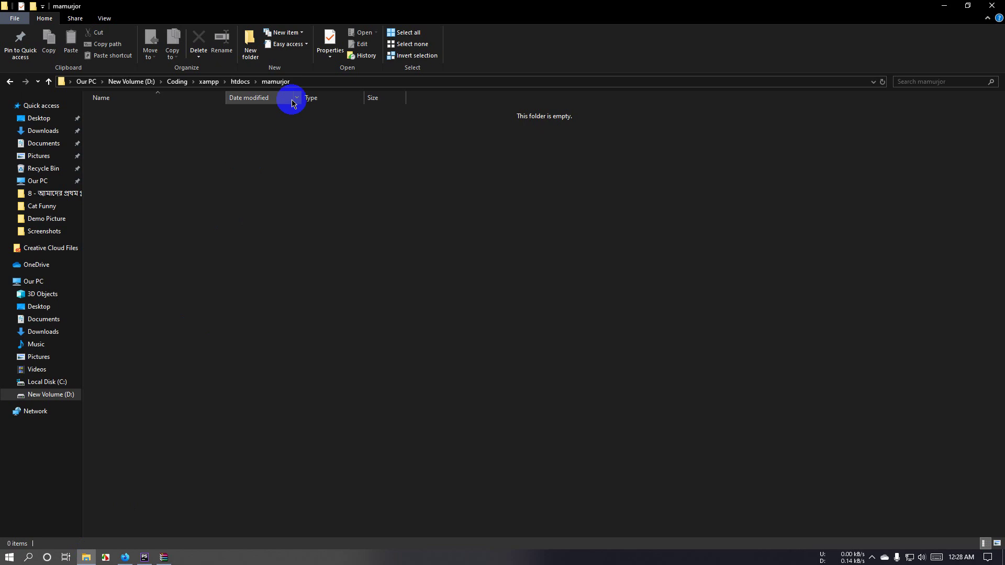
{"action": "left_click", "coordinate": [48, 82]}
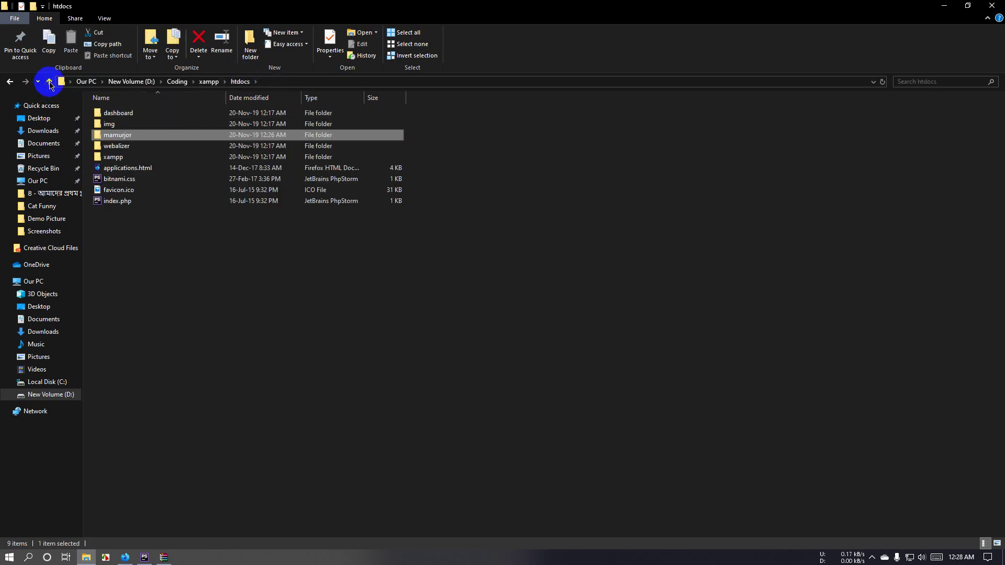
{"action": "left_click", "coordinate": [49, 83]}
{"action": "double_click", "coordinate": [149, 158]}
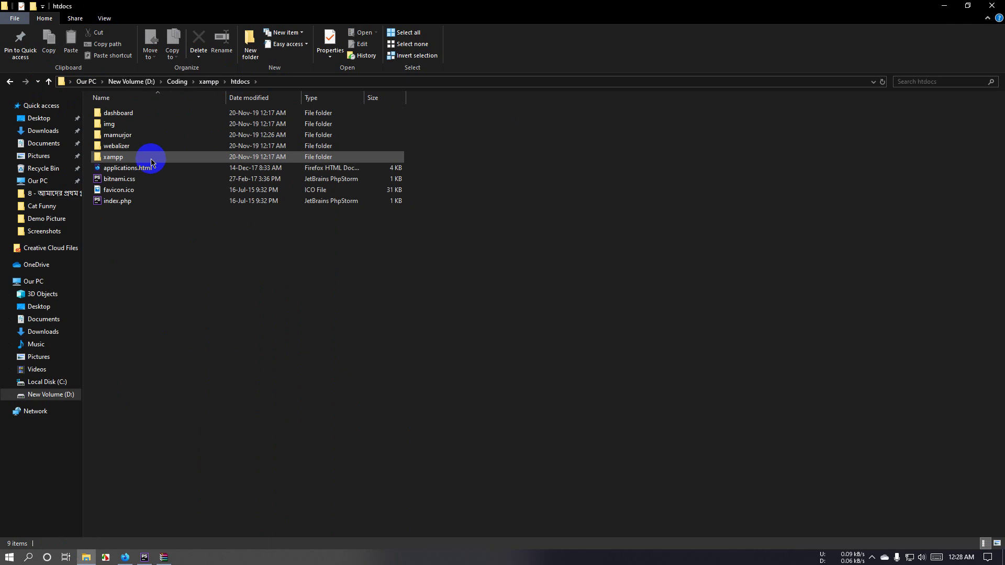
{"action": "left_click", "coordinate": [169, 137]}
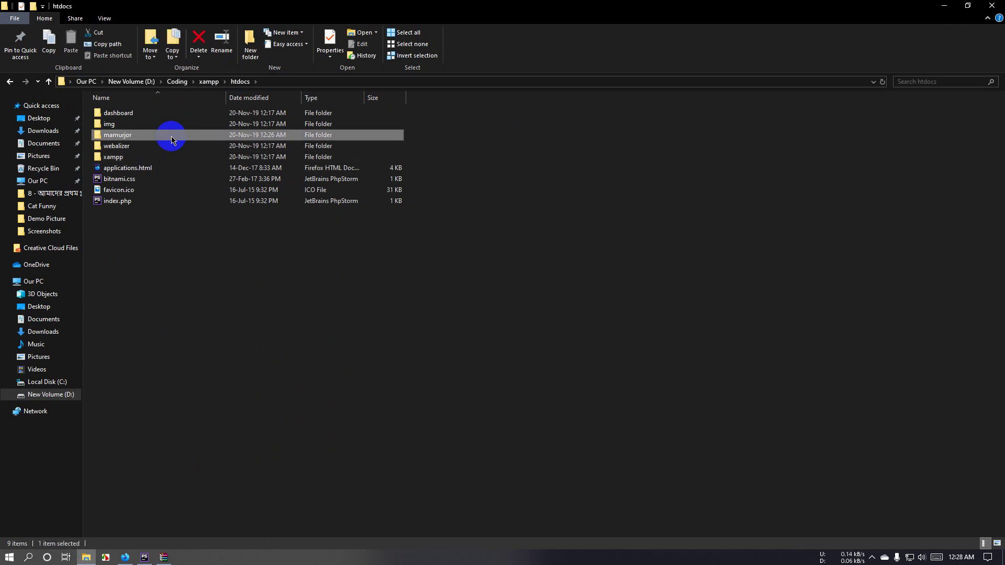
{"action": "double_click", "coordinate": [171, 138]}
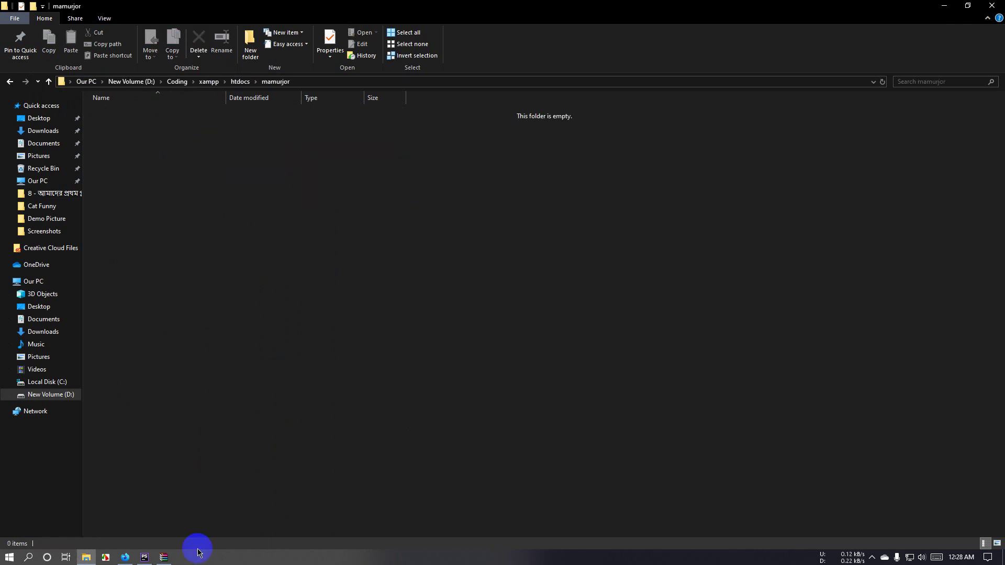
{"action": "left_click", "coordinate": [166, 557]}
Step: Drag the WordPress files from WinRAR into mamurjor and let the extraction finish in the background
{"action": "left_click_drag", "start_coordinate": [426, 292], "coordinate": [156, 341]}
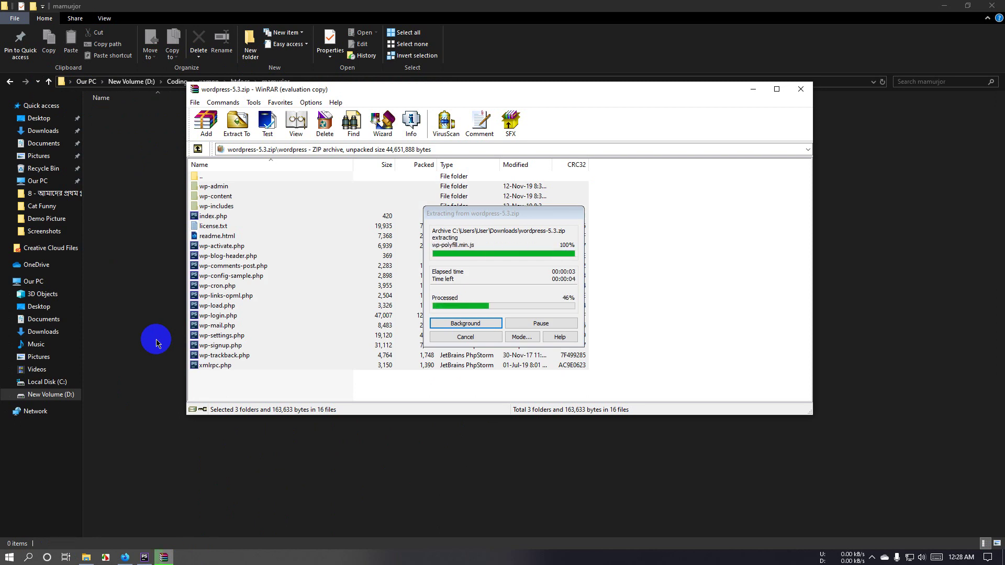
{"action": "left_click_drag", "start_coordinate": [448, 90], "coordinate": [581, 149]}
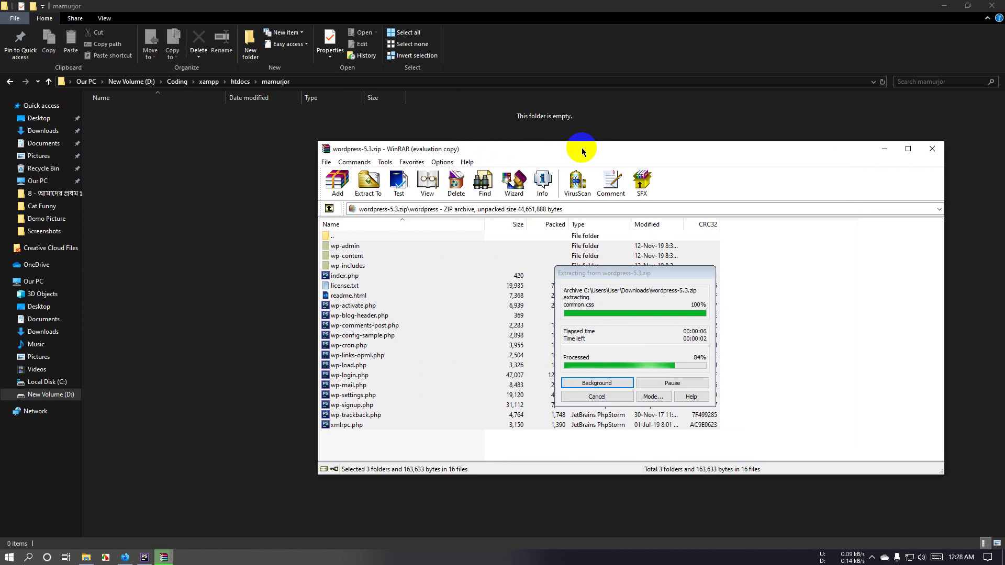
{"action": "left_click", "coordinate": [473, 268]}
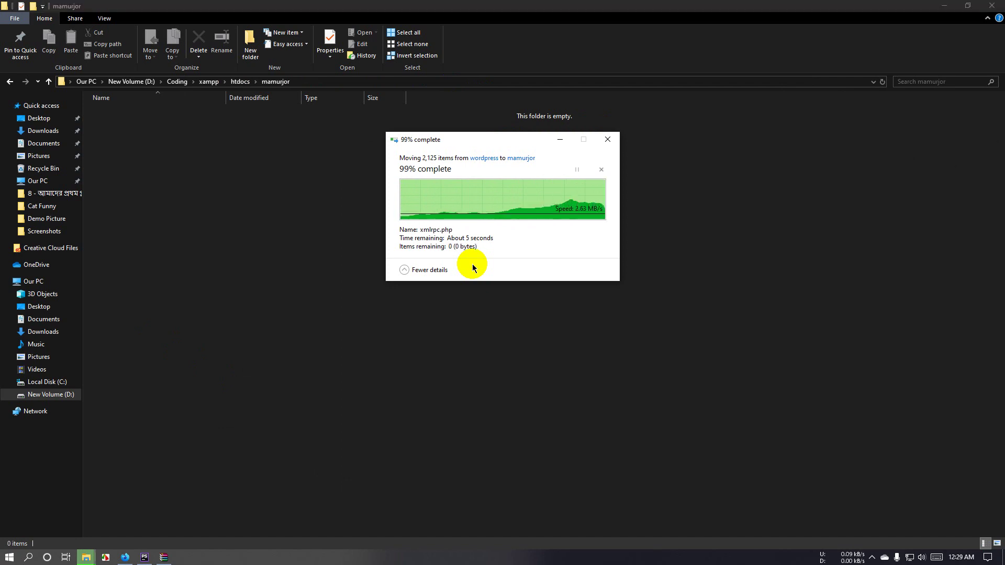
{"action": "left_click", "coordinate": [533, 260]}
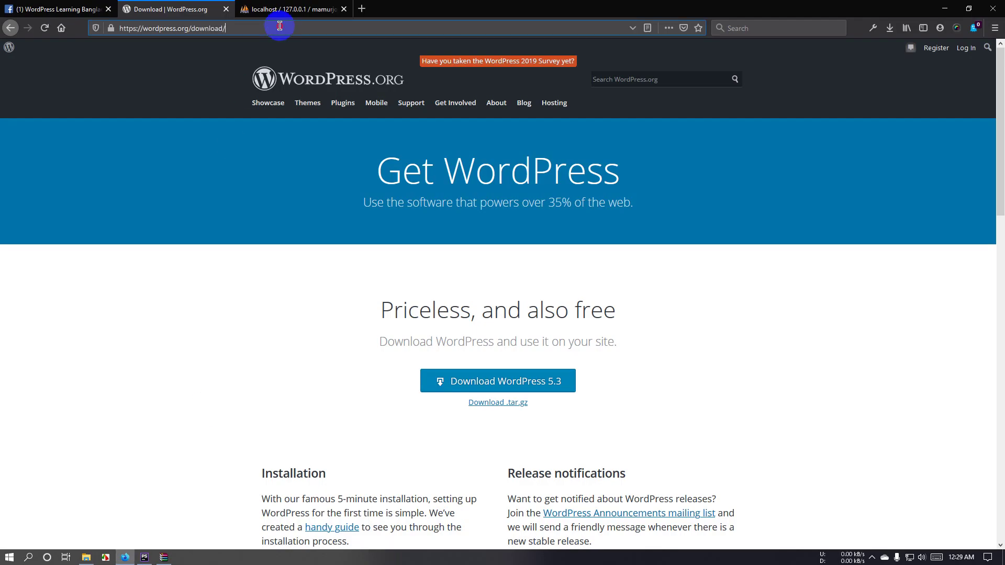
{"action": "left_click", "coordinate": [289, 10]}
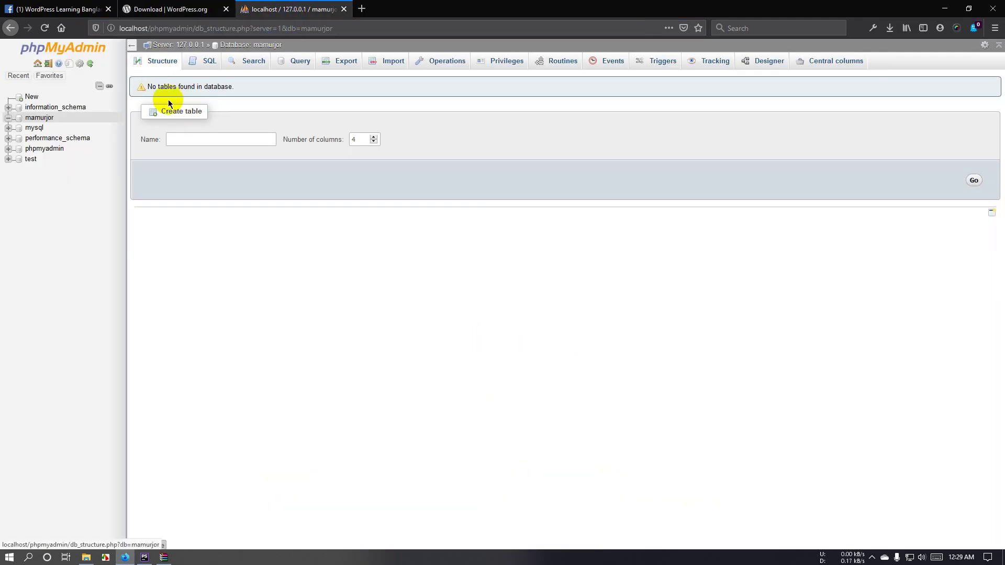
Step: Verify the extracted files in mamurjor, then open a blank Firefox tab
{"action": "left_click", "coordinate": [86, 556]}
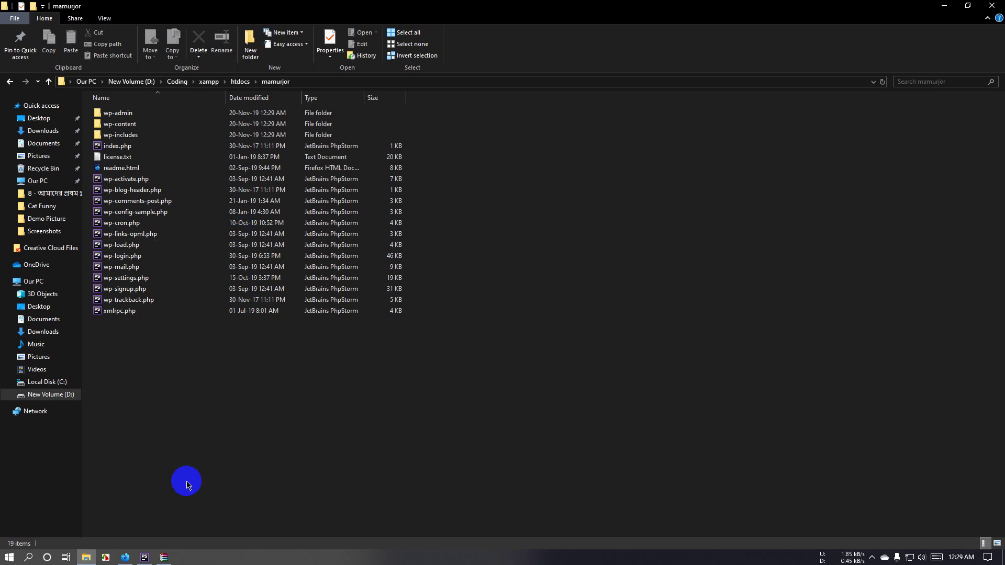
{"action": "left_click", "coordinate": [125, 557]}
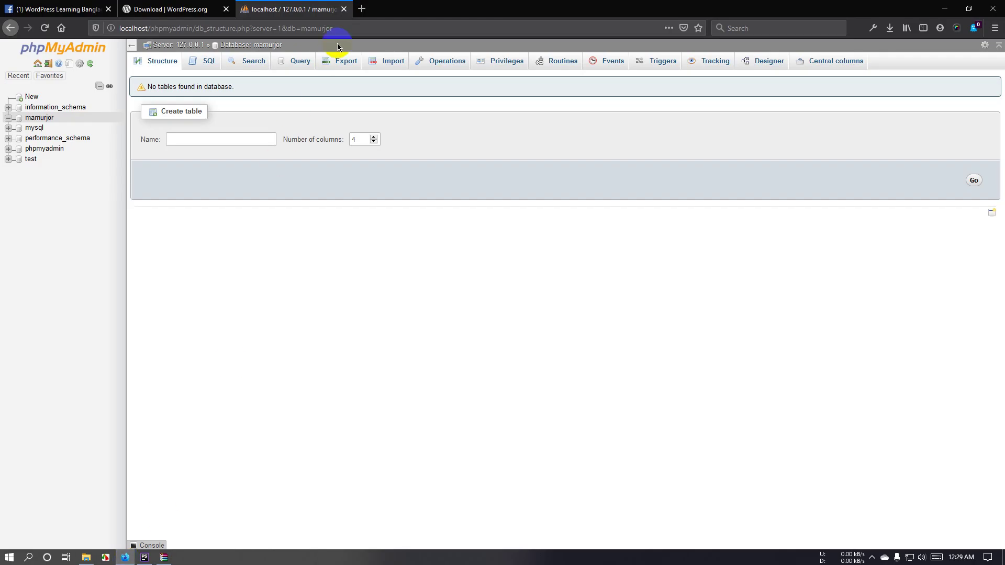
{"action": "left_click", "coordinate": [362, 8]}
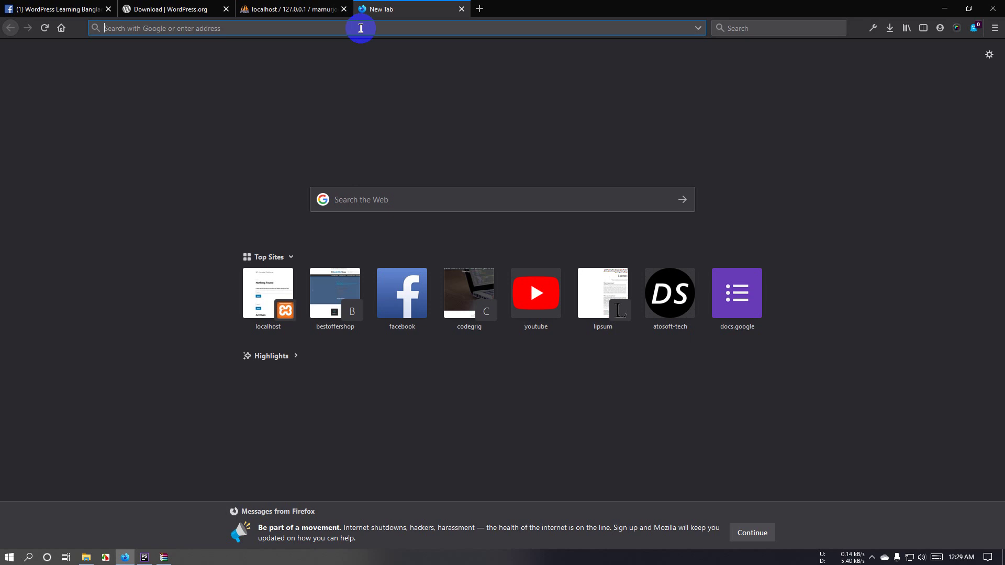
Step: Load localhost/mamurjor/ to bring up the WordPress setup language page
{"action": "type", "text": "localhost/"}
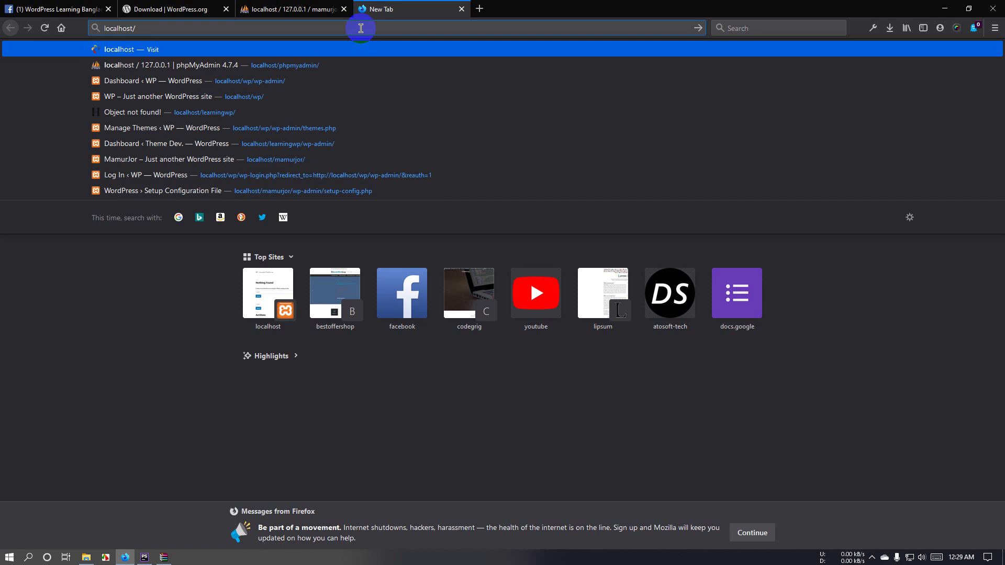
{"action": "type", "text": "ma"}
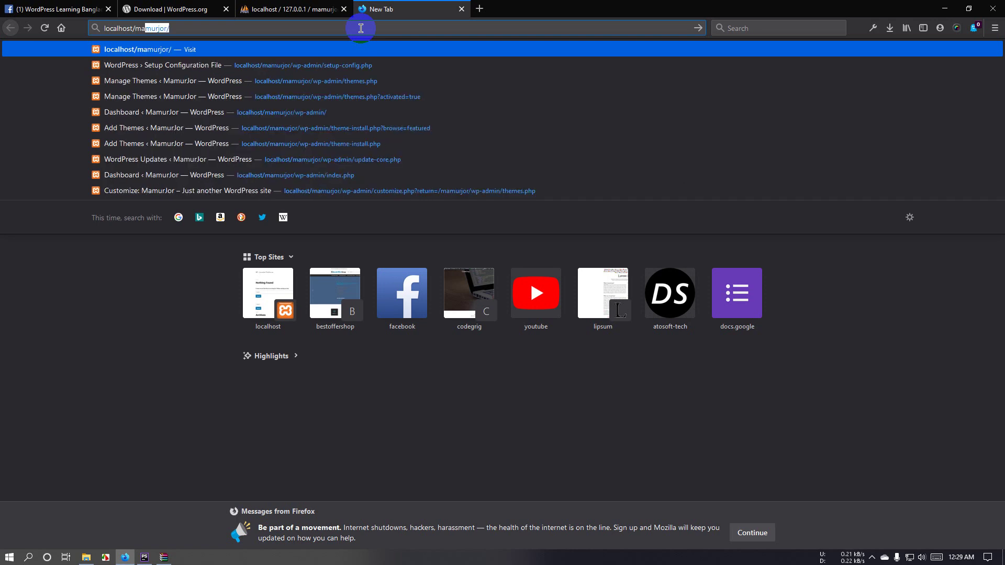
{"action": "key", "text": "Right"}
{"action": "key", "text": "Return"}
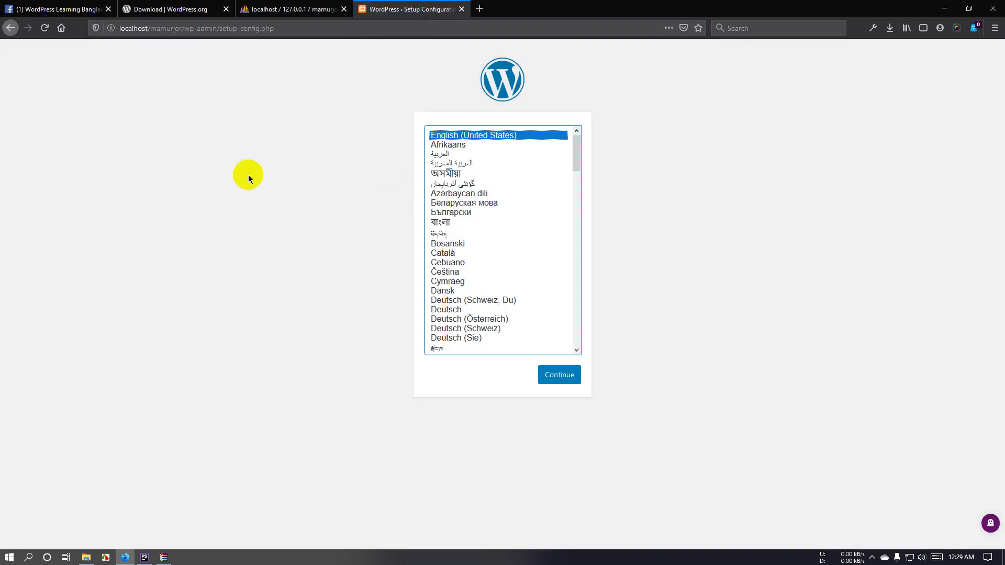
Step: Continue WordPress setup in English (United States) through to the database connection form
{"action": "left_click", "coordinate": [85, 556]}
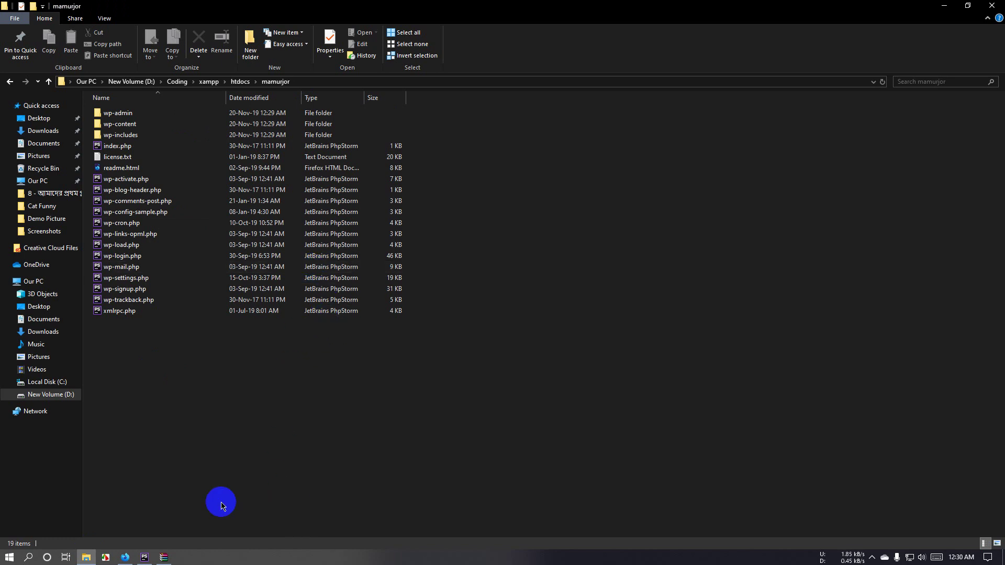
{"action": "left_click", "coordinate": [125, 556]}
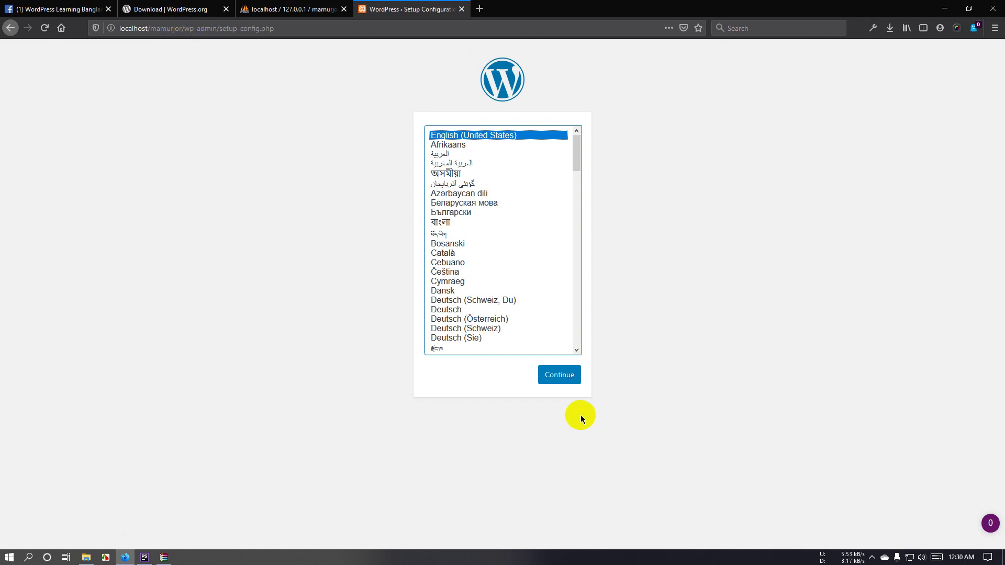
{"action": "left_click", "coordinate": [560, 383]}
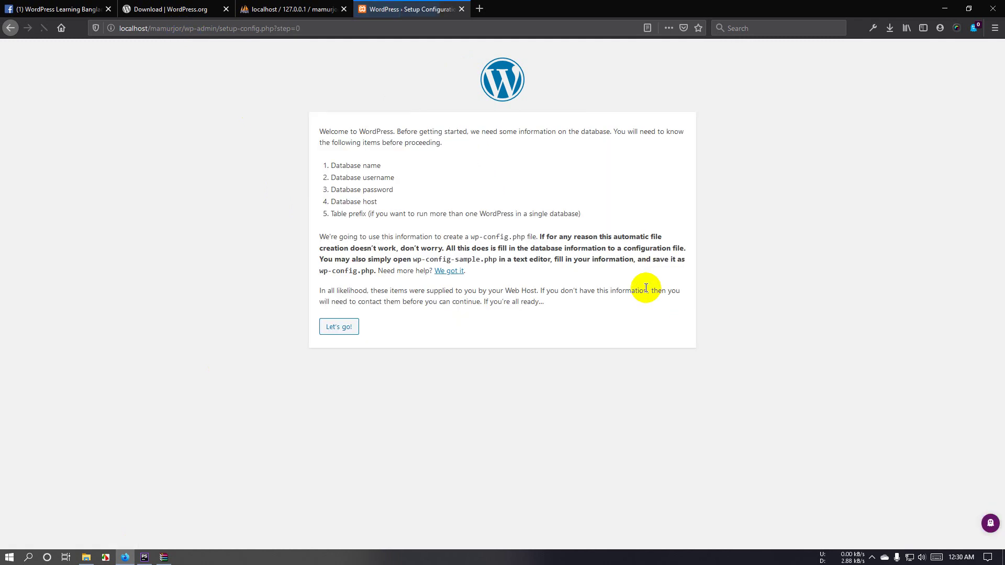
{"action": "left_click", "coordinate": [340, 327]}
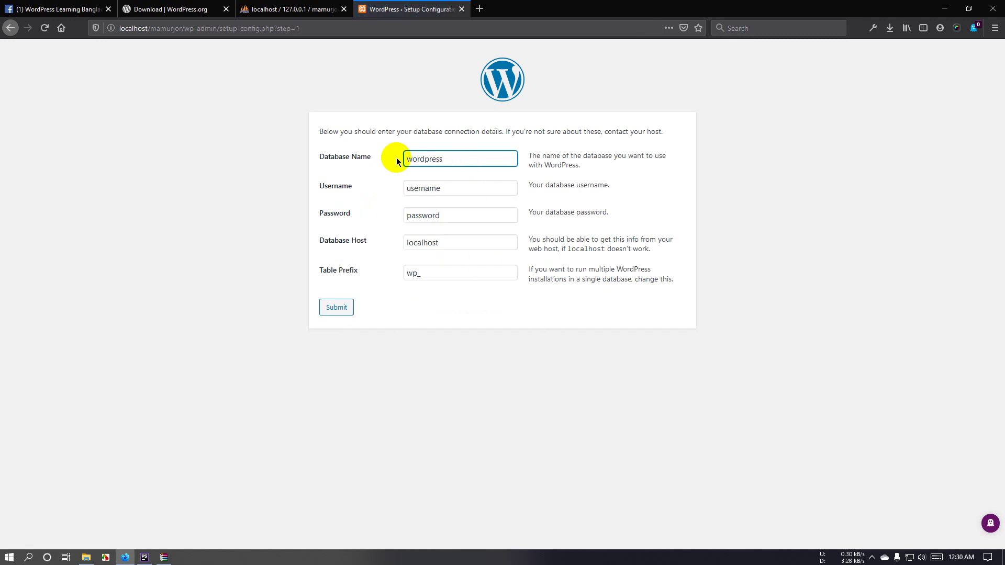
Step: Enter database name mamurjor and username root, checking the name in phpMyAdmin
{"action": "left_click", "coordinate": [266, 9]}
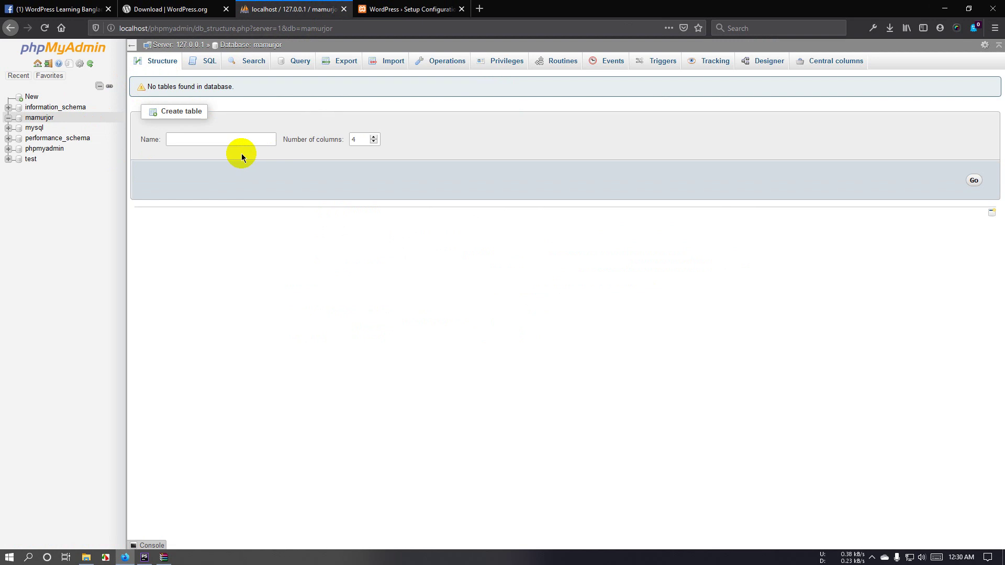
{"action": "left_click", "coordinate": [414, 4]}
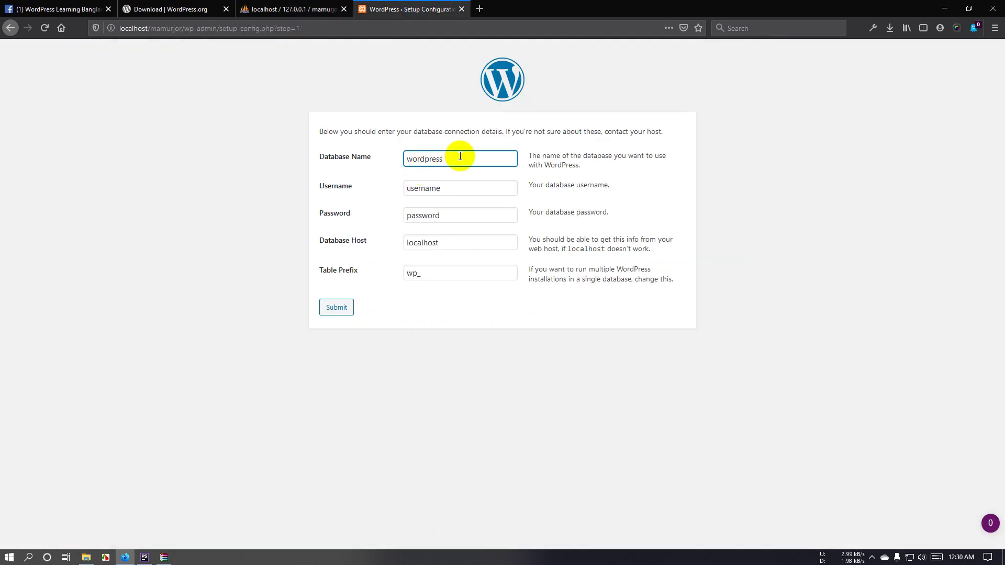
{"action": "double_click", "coordinate": [460, 158]}
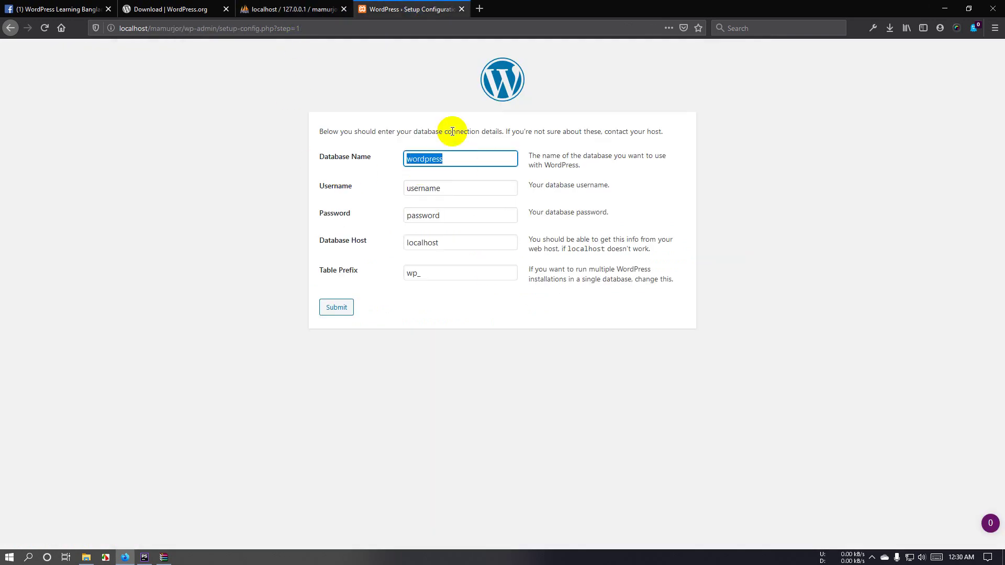
{"action": "left_click", "coordinate": [287, 7]}
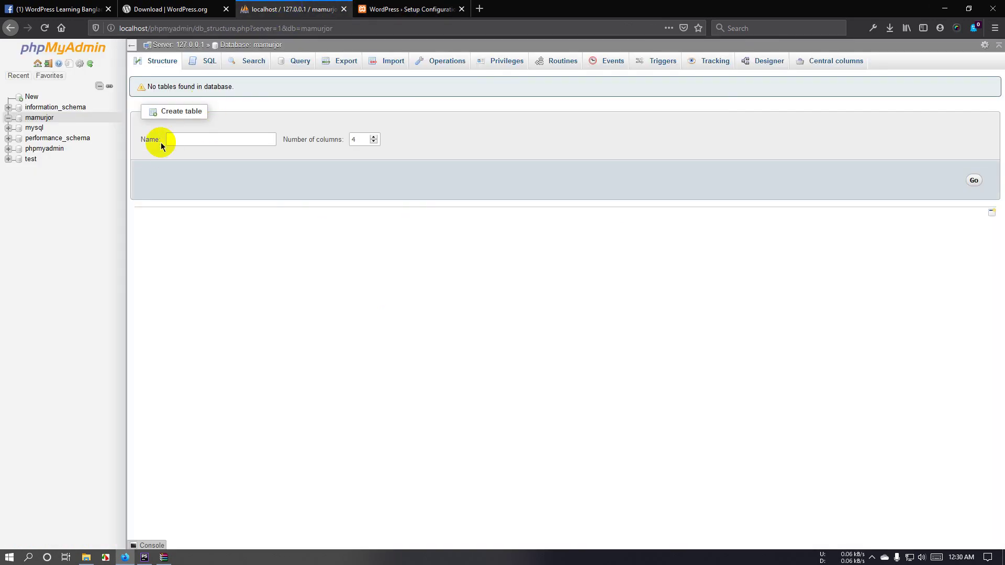
{"action": "left_click", "coordinate": [416, 11]}
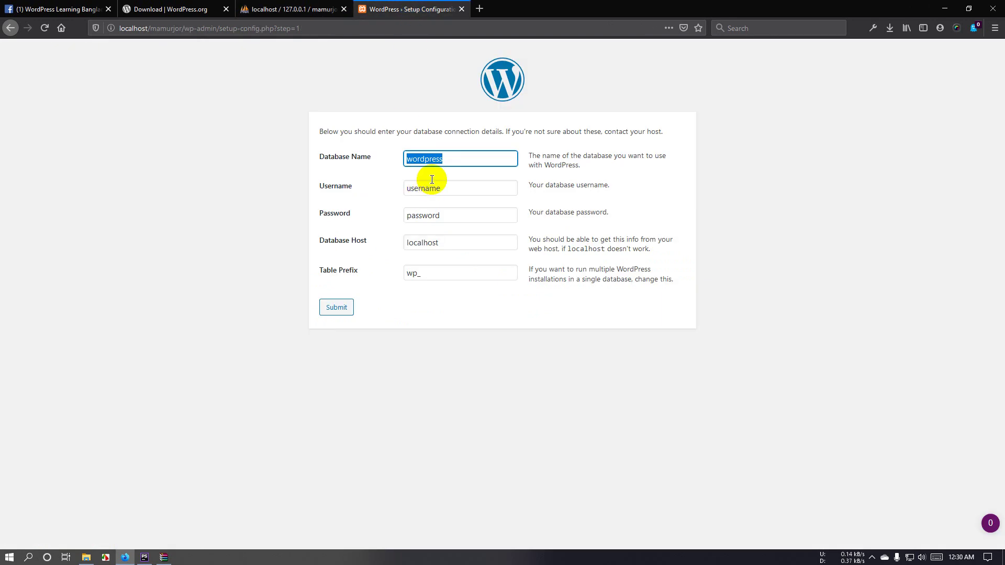
{"action": "type", "text": "mam"}
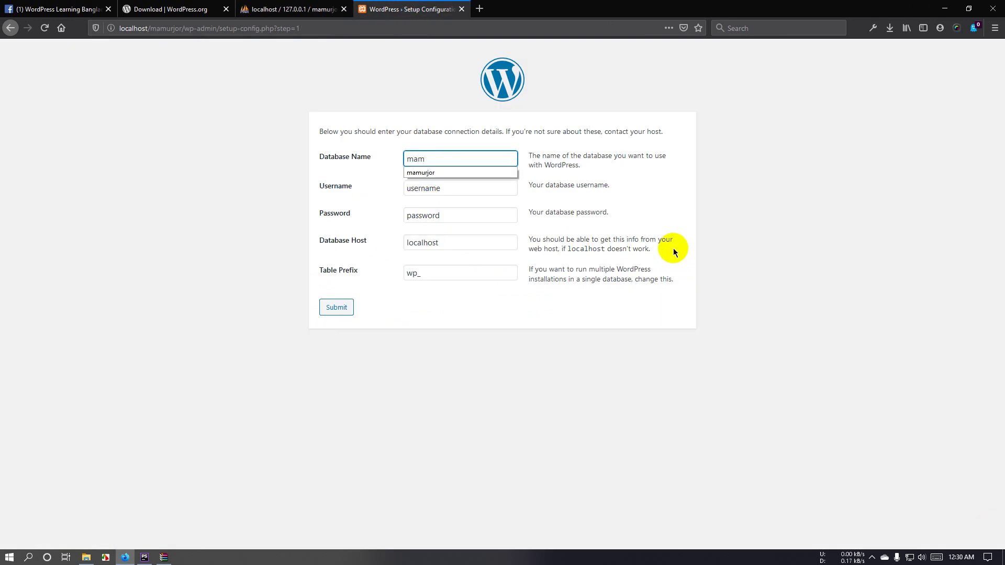
{"action": "left_click", "coordinate": [498, 173]}
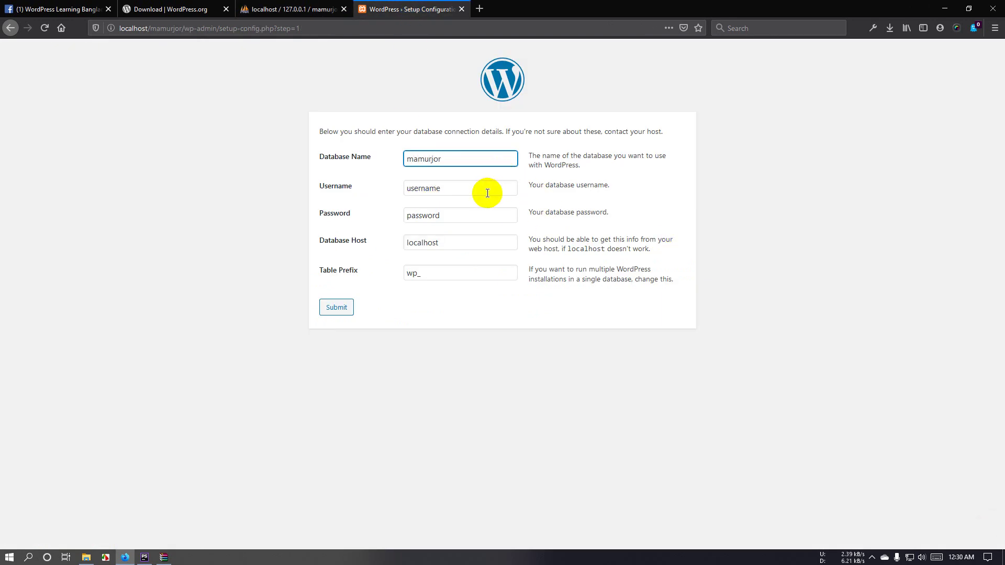
{"action": "left_click", "coordinate": [454, 193]}
{"action": "double_click", "coordinate": [454, 193]}
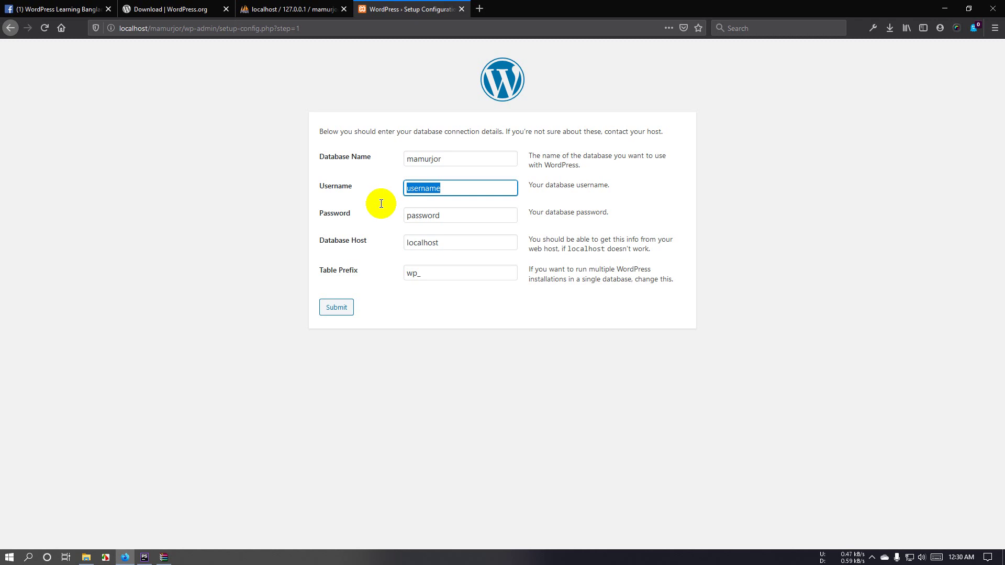
{"action": "key", "text": "BackSpace"}
{"action": "type", "text": "root"}
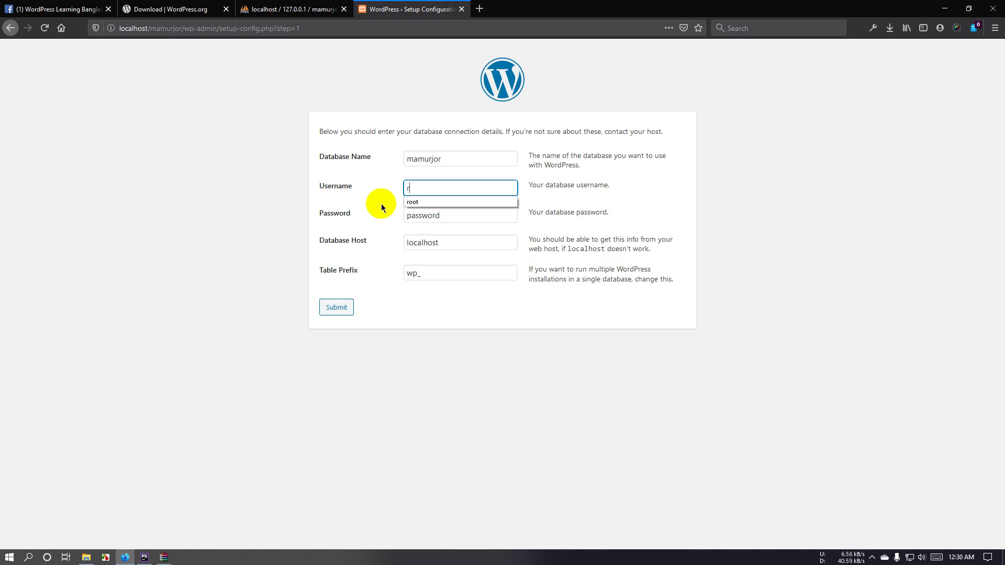
Step: Empty the database password field, leaving the host as localhost
{"action": "left_click", "coordinate": [413, 204]}
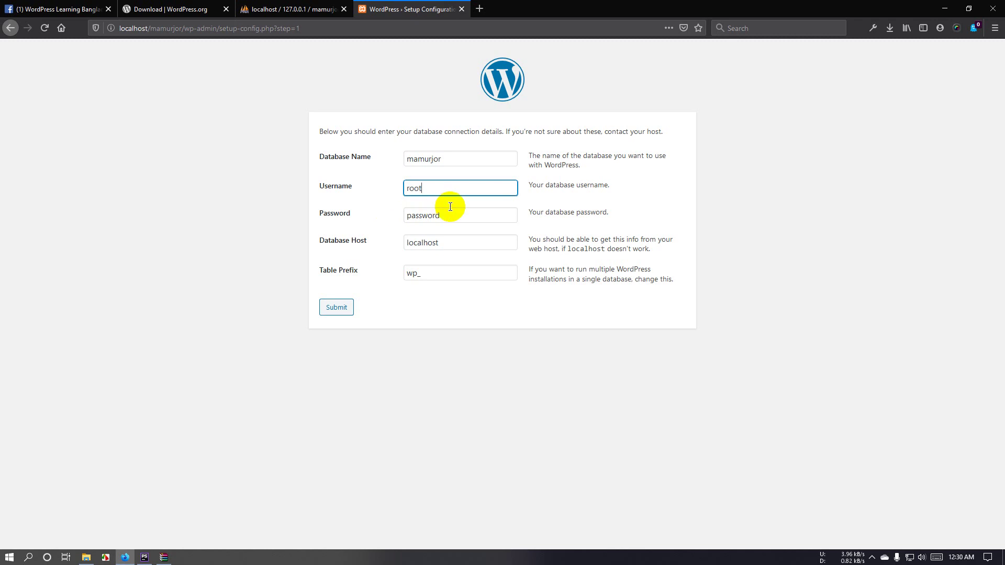
{"action": "key", "text": "Tab"}
{"action": "key", "text": "BackSpace"}
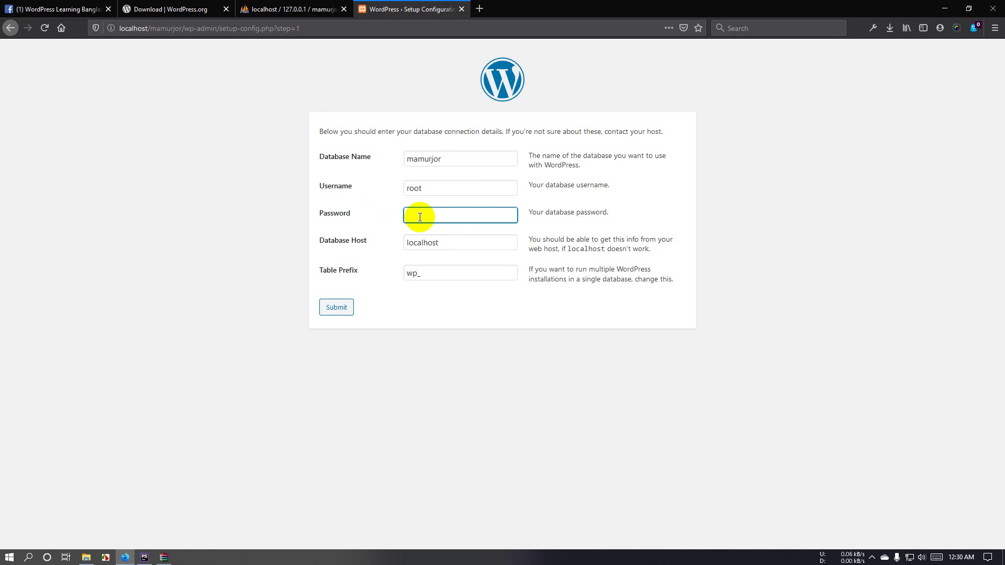
{"action": "key", "text": "ctrl+z"}
{"action": "left_click", "coordinate": [441, 213]}
{"action": "left_click", "coordinate": [464, 217]}
{"action": "left_click_drag", "start_coordinate": [464, 217], "coordinate": [382, 225]}
{"action": "key", "text": "BackSpace"}
{"action": "left_click", "coordinate": [448, 243]}
{"action": "left_click_drag", "start_coordinate": [454, 243], "coordinate": [392, 247]}
{"action": "left_click", "coordinate": [390, 256]}
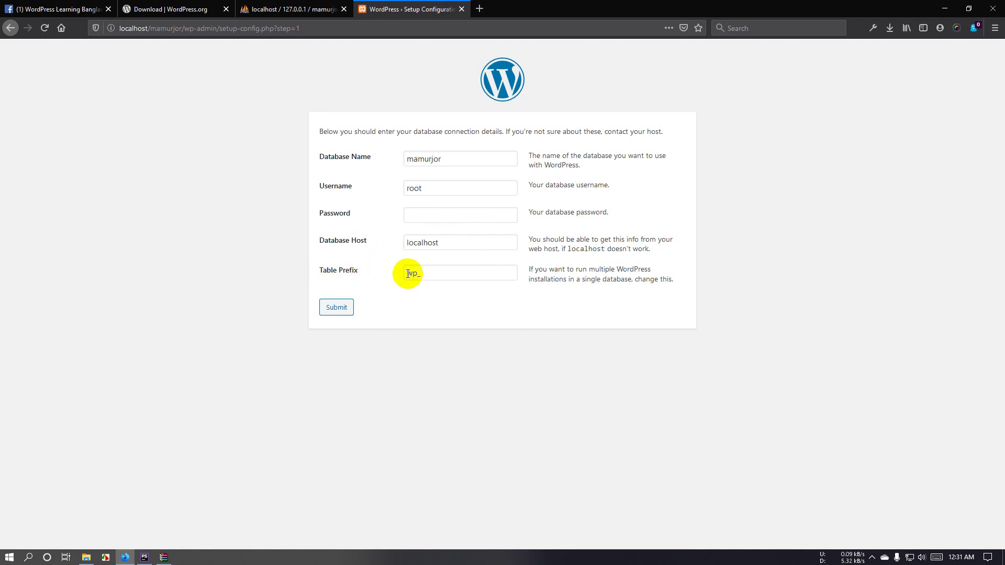
Step: After confirming mamurjor in phpMyAdmin, set the table prefix to wpmj_ and submit
{"action": "left_click", "coordinate": [290, 9]}
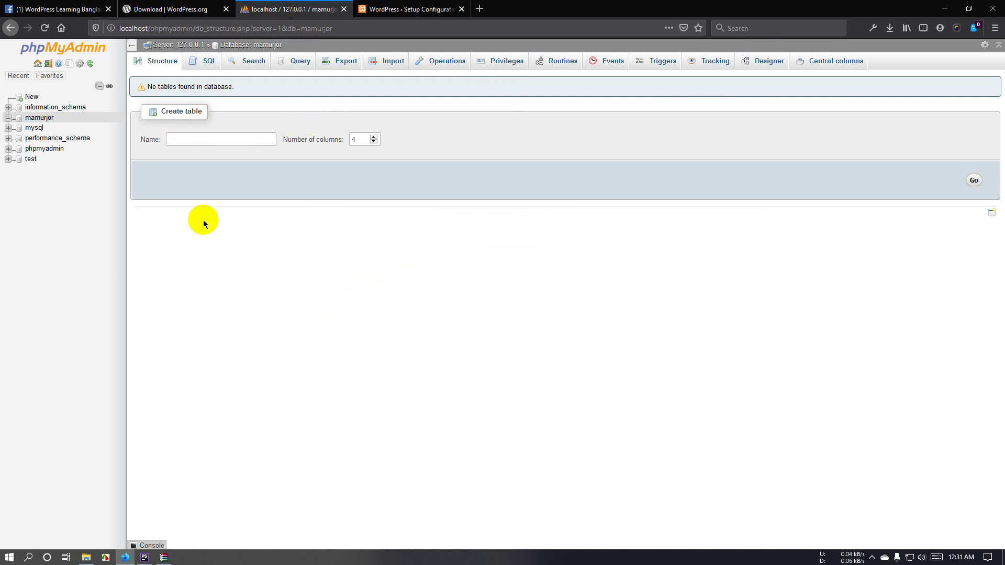
{"action": "left_click", "coordinate": [180, 139]}
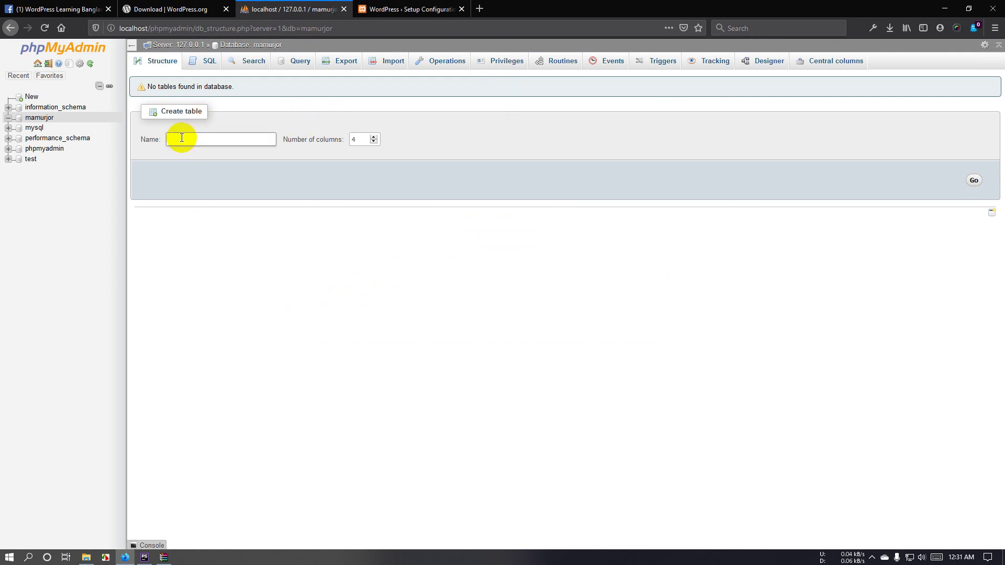
{"action": "left_click", "coordinate": [388, 11]}
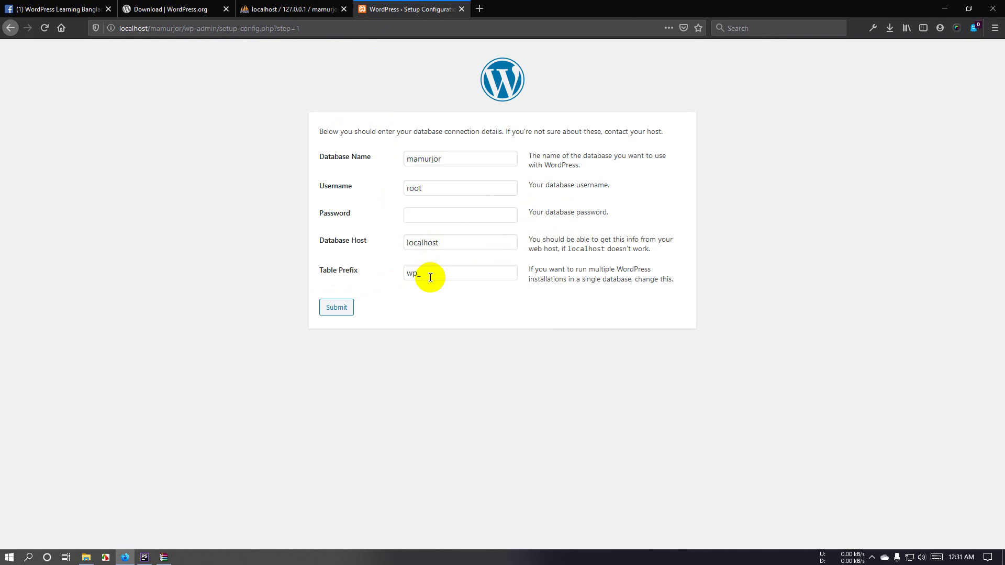
{"action": "left_click", "coordinate": [415, 275]}
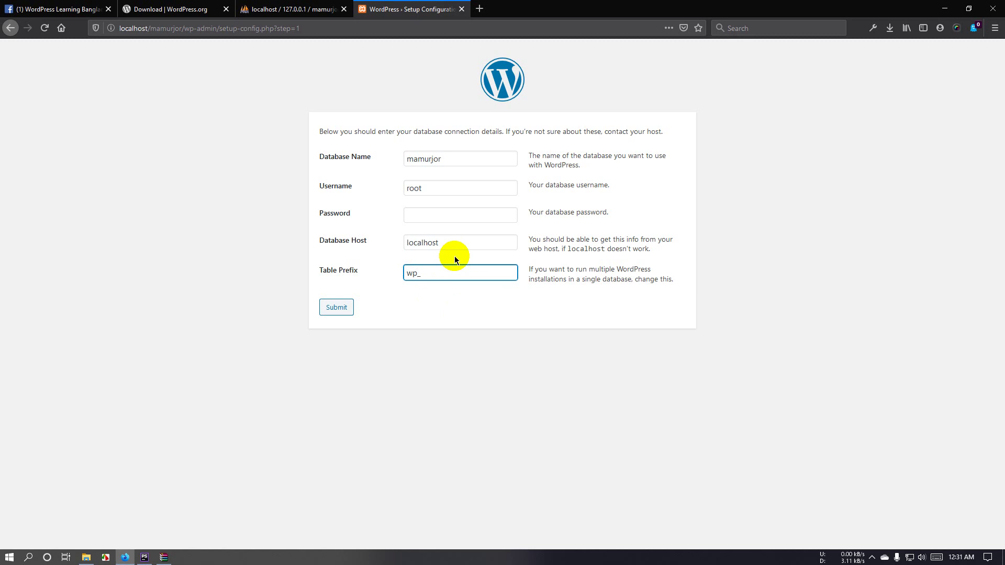
{"action": "type", "text": "mj"}
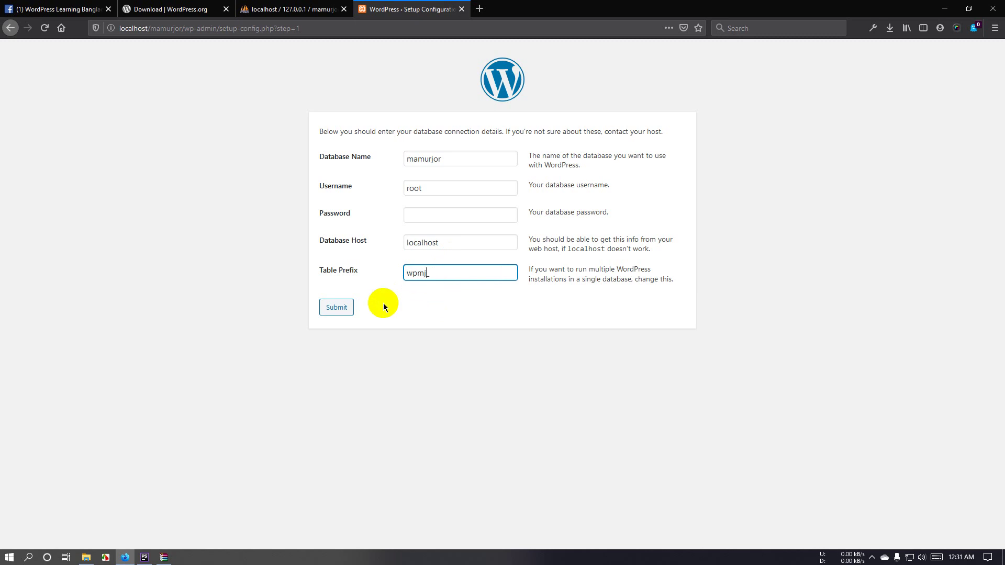
{"action": "left_click", "coordinate": [336, 308]}
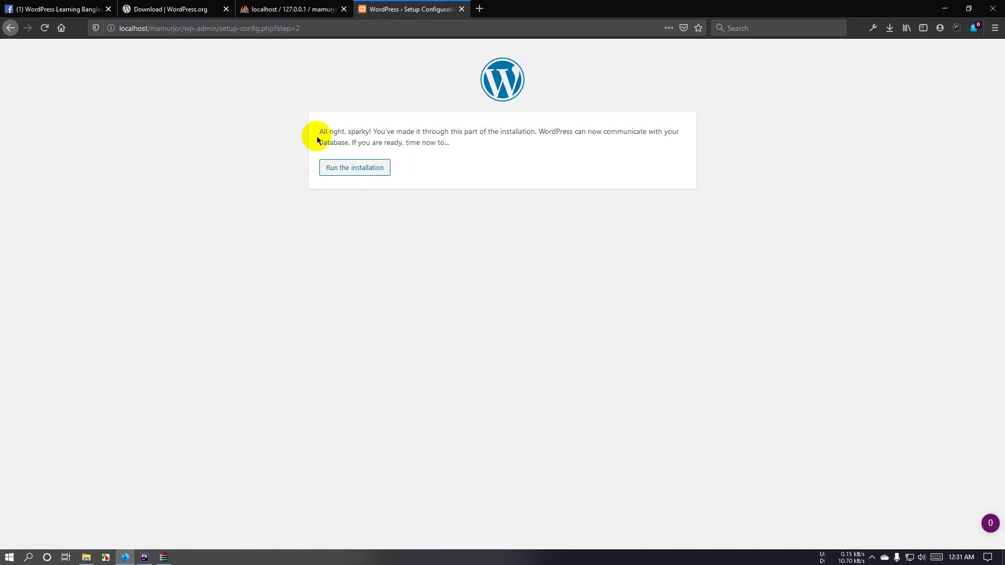
Step: Start the WordPress installation from the ready-to-install confirmation
{"action": "left_click_drag", "start_coordinate": [319, 132], "coordinate": [534, 134]}
{"action": "left_click", "coordinate": [461, 163]}
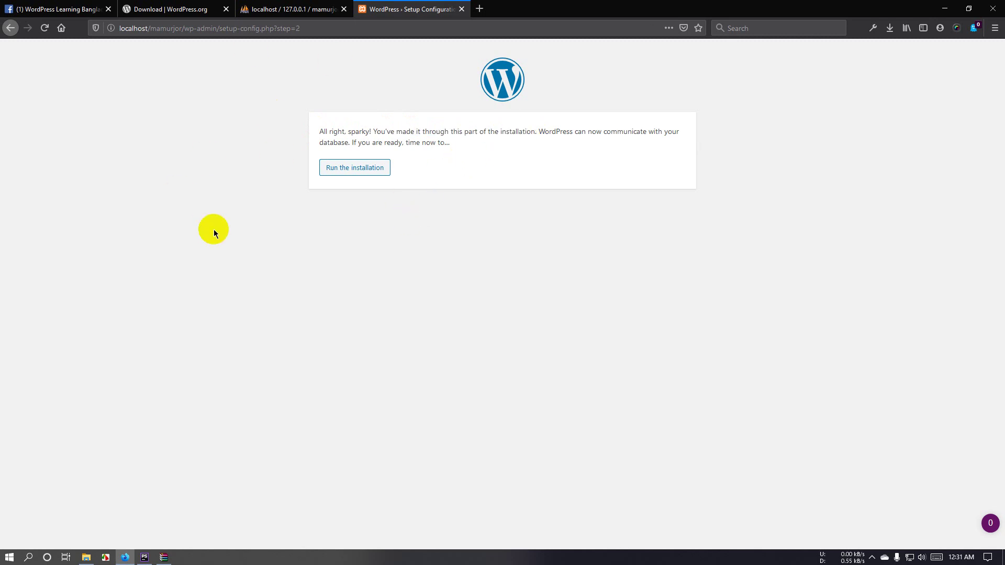
{"action": "left_click", "coordinate": [351, 177]}
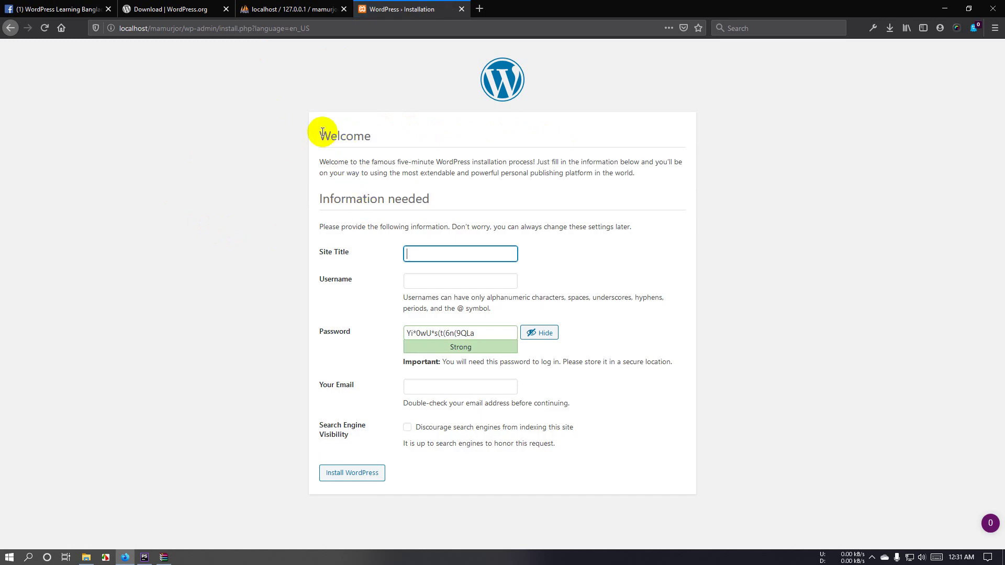
{"action": "left_click_drag", "start_coordinate": [321, 197], "coordinate": [431, 196]}
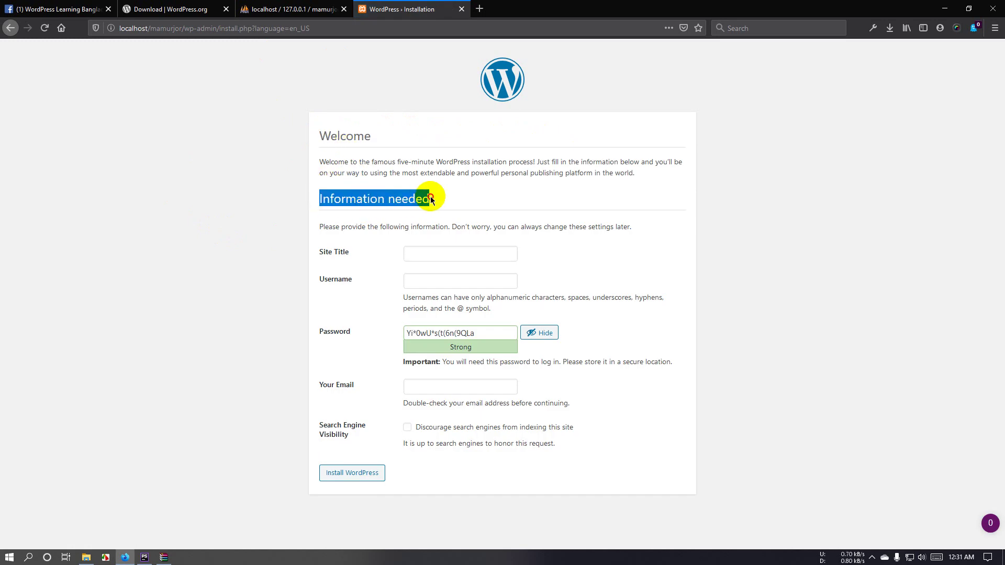
{"action": "left_click", "coordinate": [420, 195]}
Step: Enter site title MamurJor, the admin username and a weak password, confirming its use
{"action": "left_click", "coordinate": [418, 252]}
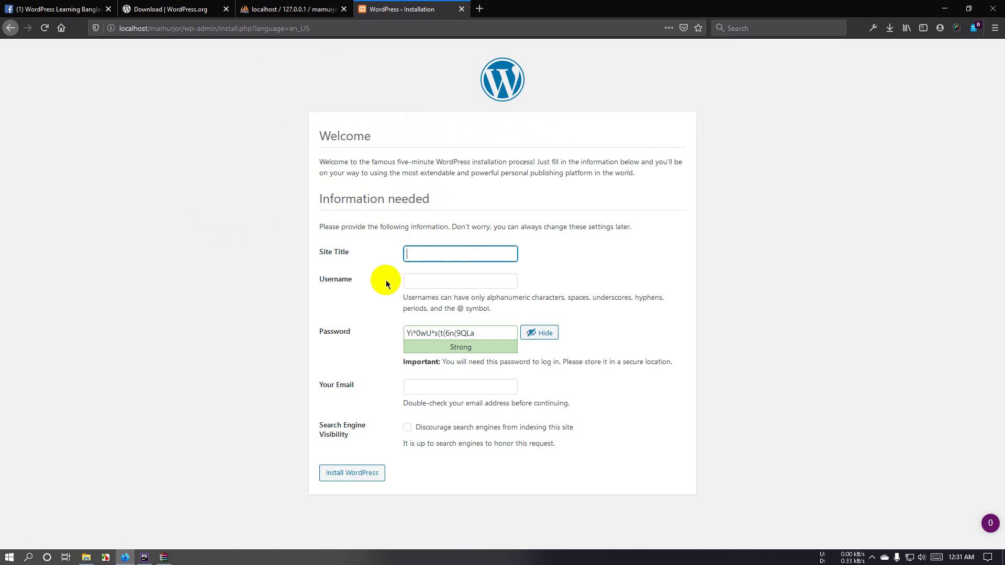
{"action": "type", "text": "Mam"}
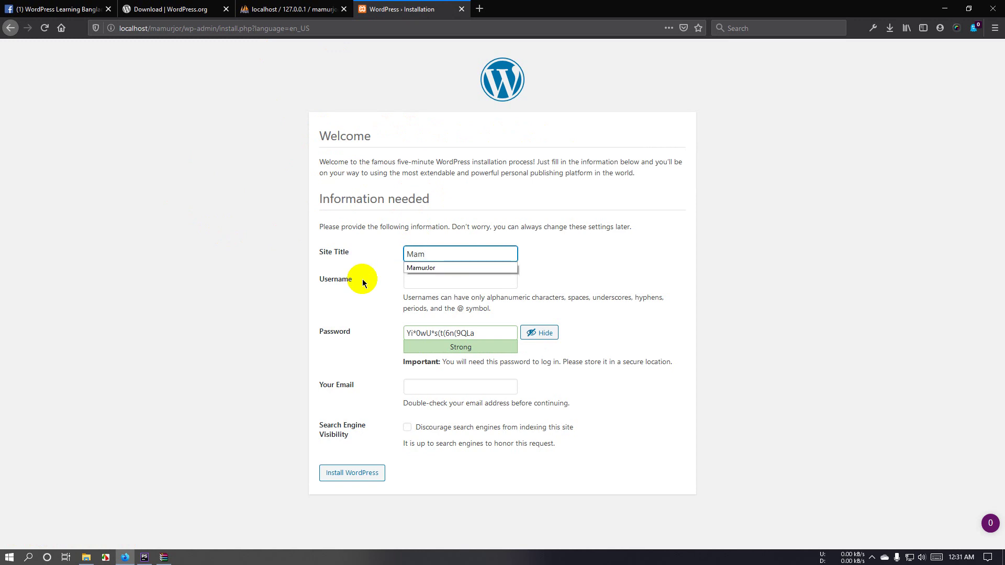
{"action": "left_click", "coordinate": [442, 267]}
{"action": "left_click", "coordinate": [441, 280]}
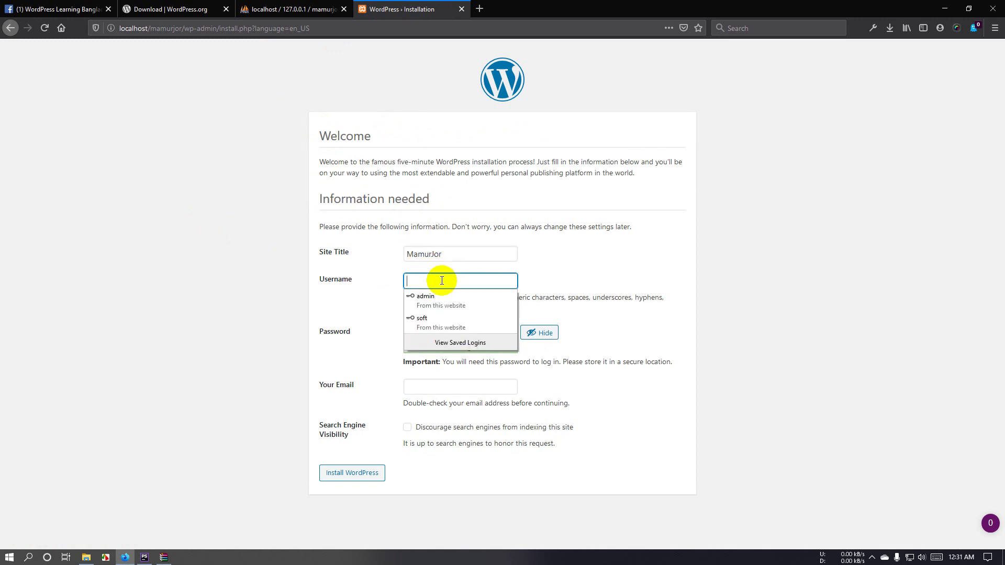
{"action": "left_click", "coordinate": [442, 297]}
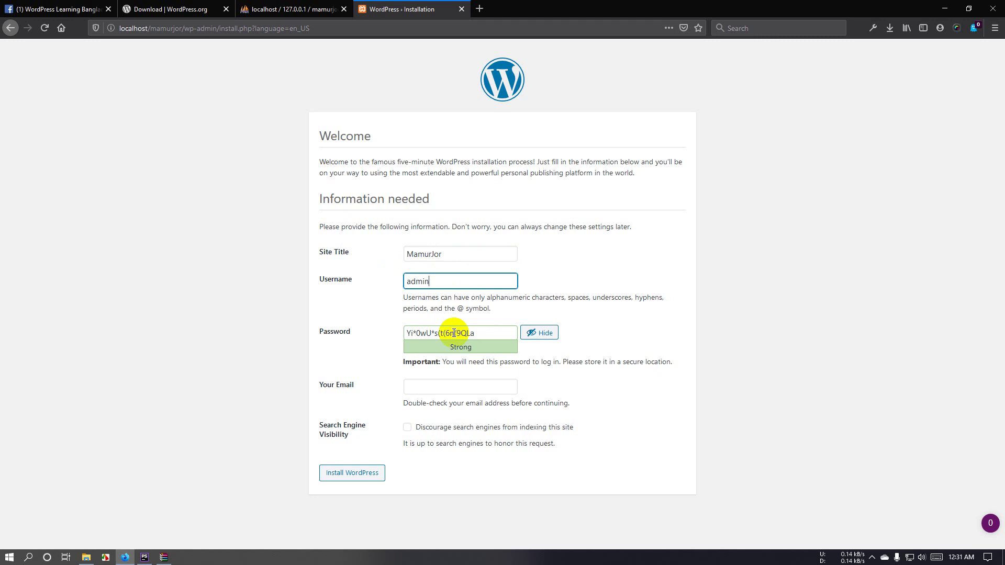
{"action": "left_click", "coordinate": [471, 332]}
{"action": "left_click_drag", "start_coordinate": [479, 331], "coordinate": [384, 333]}
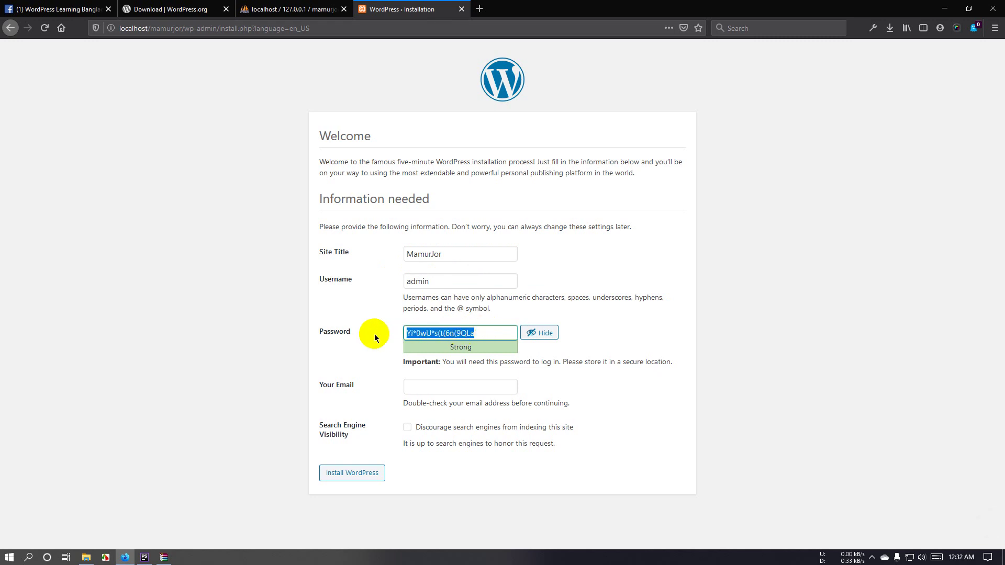
{"action": "type", "text": "admin"}
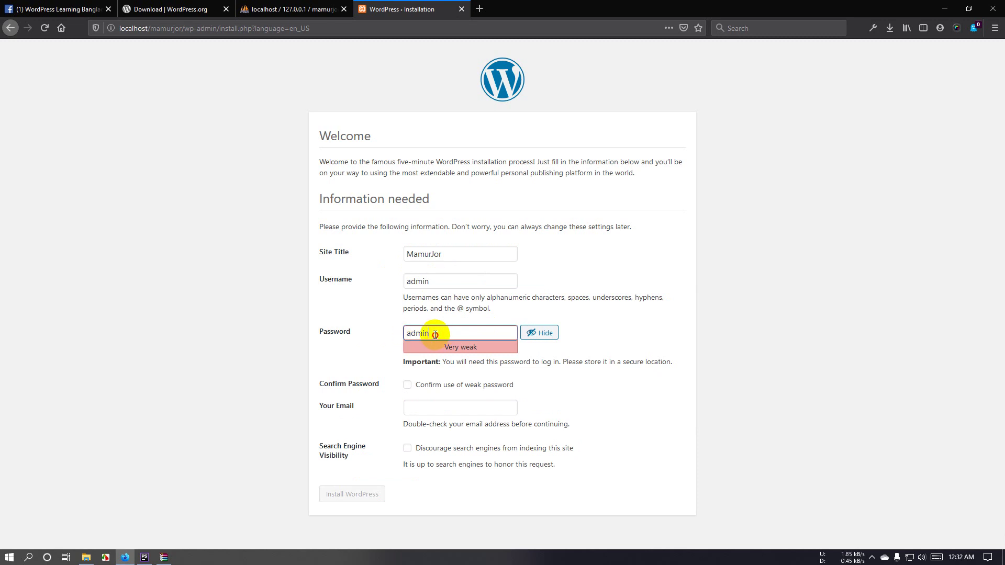
{"action": "left_click_drag", "start_coordinate": [435, 333], "coordinate": [398, 337]}
{"action": "left_click", "coordinate": [384, 338]}
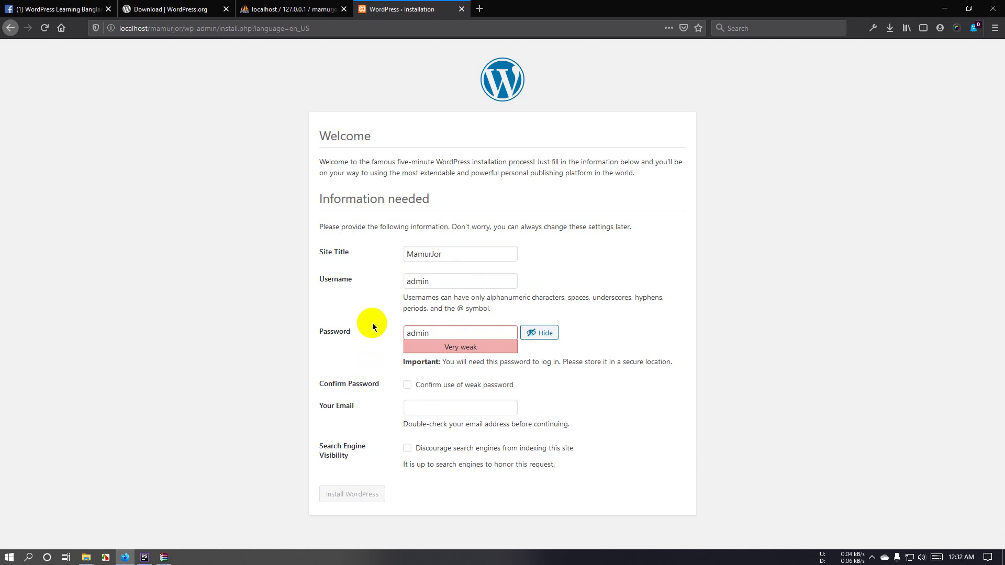
{"action": "left_click", "coordinate": [421, 388]}
Step: Fill in the admin e-mail address and run Install WordPress
{"action": "left_click", "coordinate": [430, 408]}
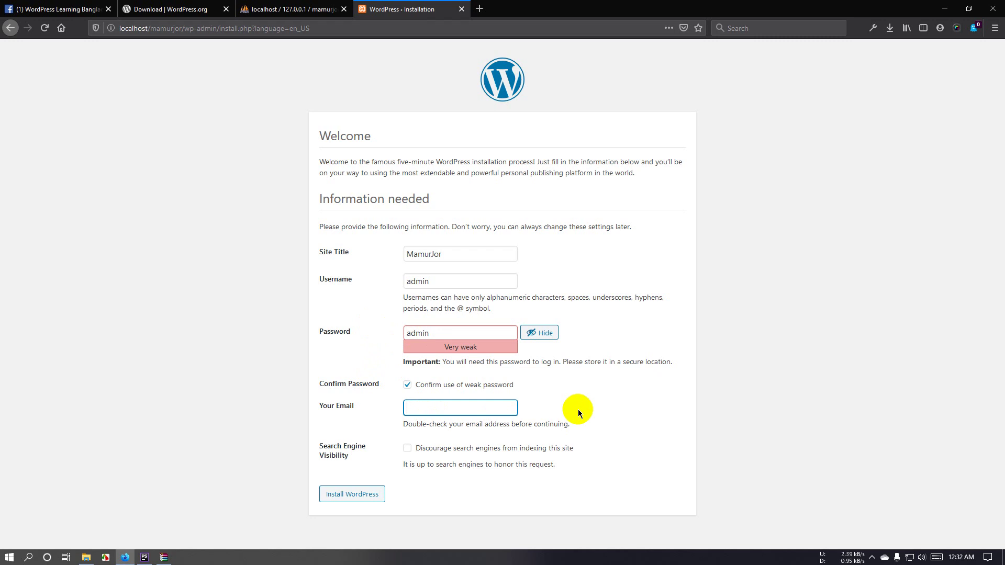
{"action": "type", "text": "as"}
{"action": "key", "text": "Escape"}
{"action": "type", "text": "m"}
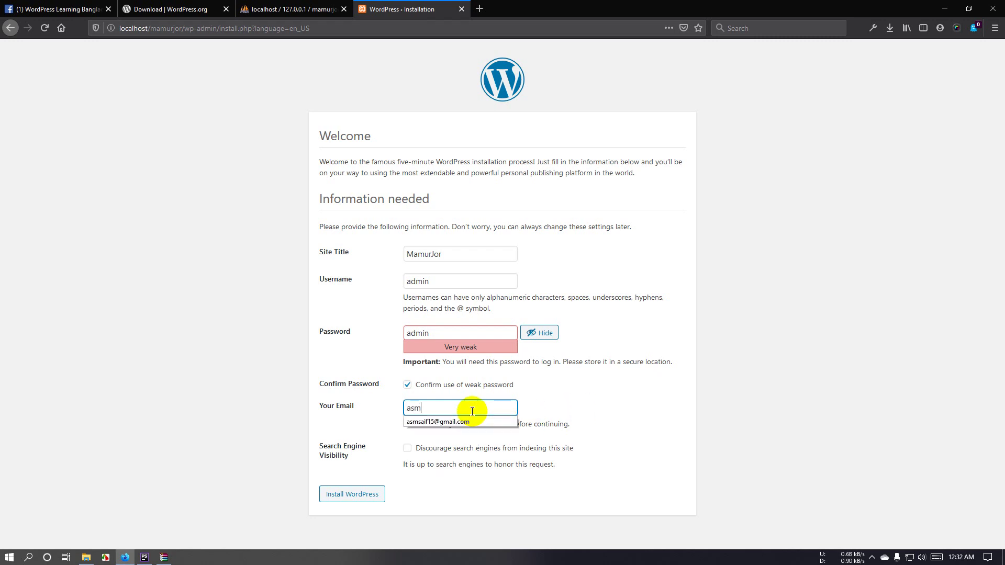
{"action": "left_click", "coordinate": [485, 422]}
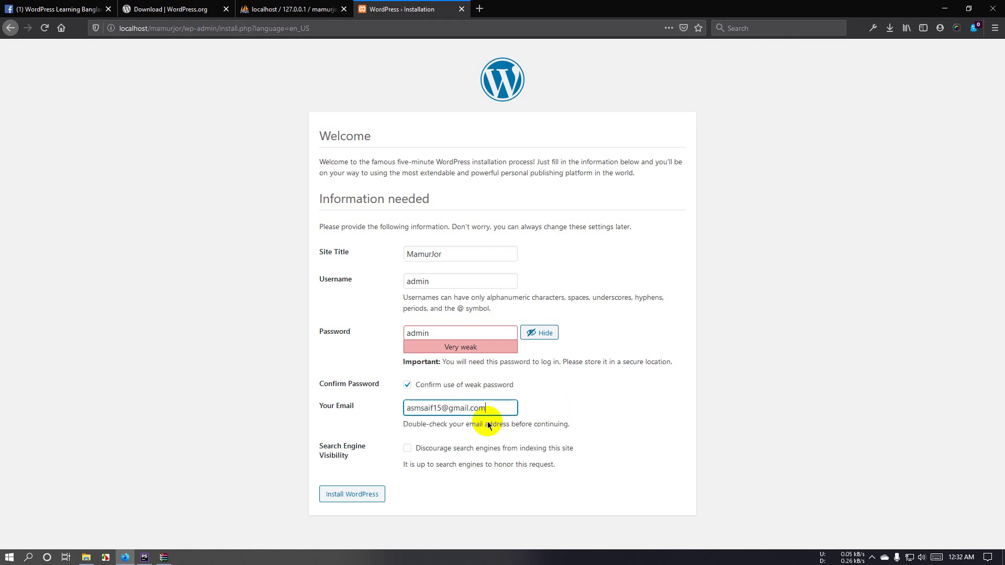
{"action": "left_click", "coordinate": [358, 499]}
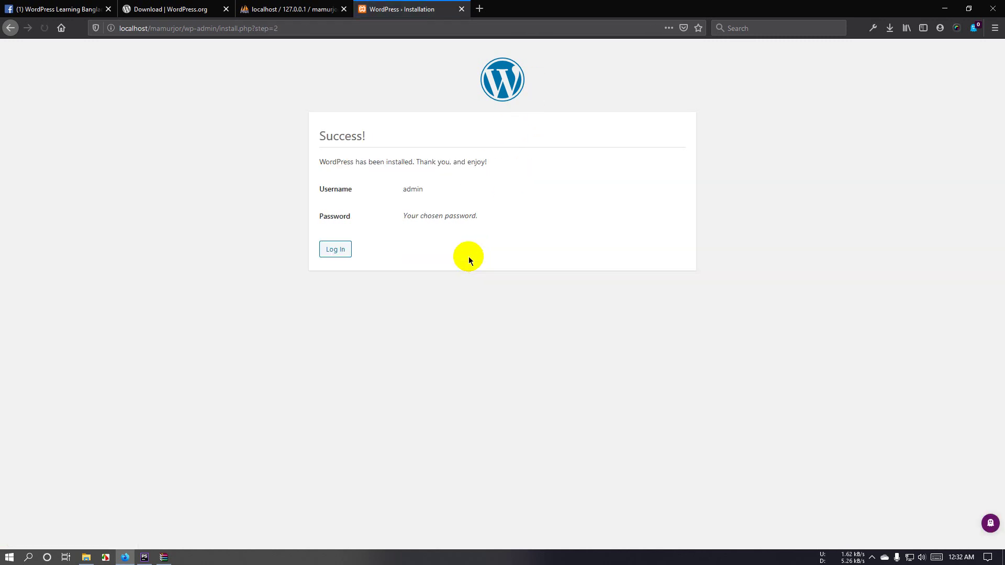
Step: Read over the Success! confirmation message
{"action": "left_click_drag", "start_coordinate": [320, 136], "coordinate": [379, 140]}
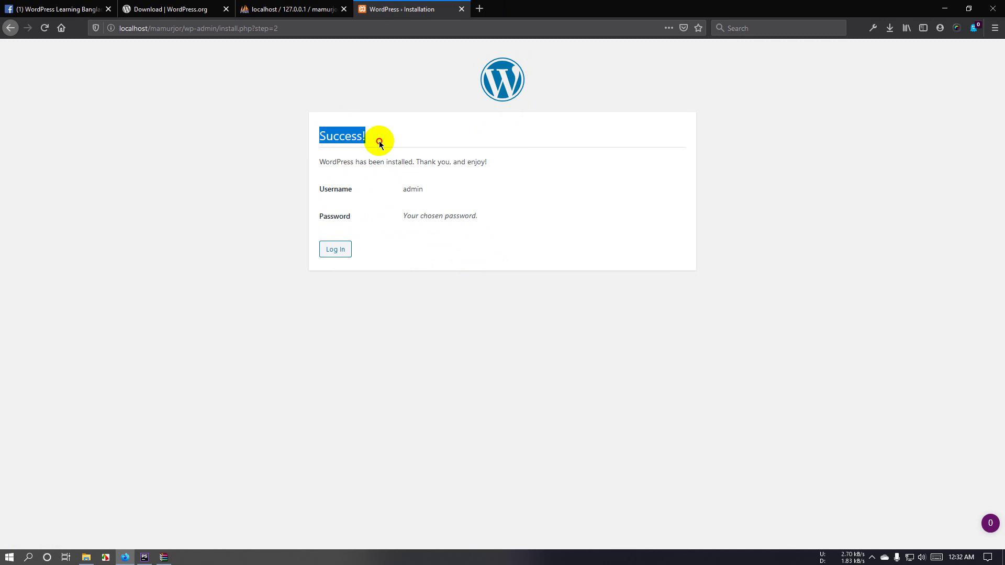
{"action": "left_click_drag", "start_coordinate": [326, 158], "coordinate": [494, 163]}
{"action": "left_click", "coordinate": [422, 159]}
{"action": "left_click", "coordinate": [512, 170]}
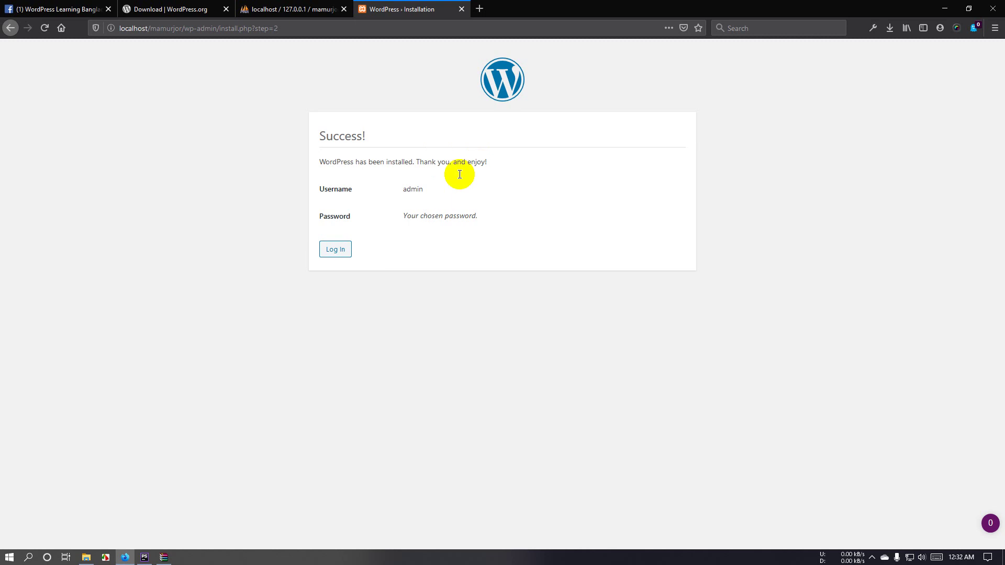
{"action": "left_click", "coordinate": [88, 556]}
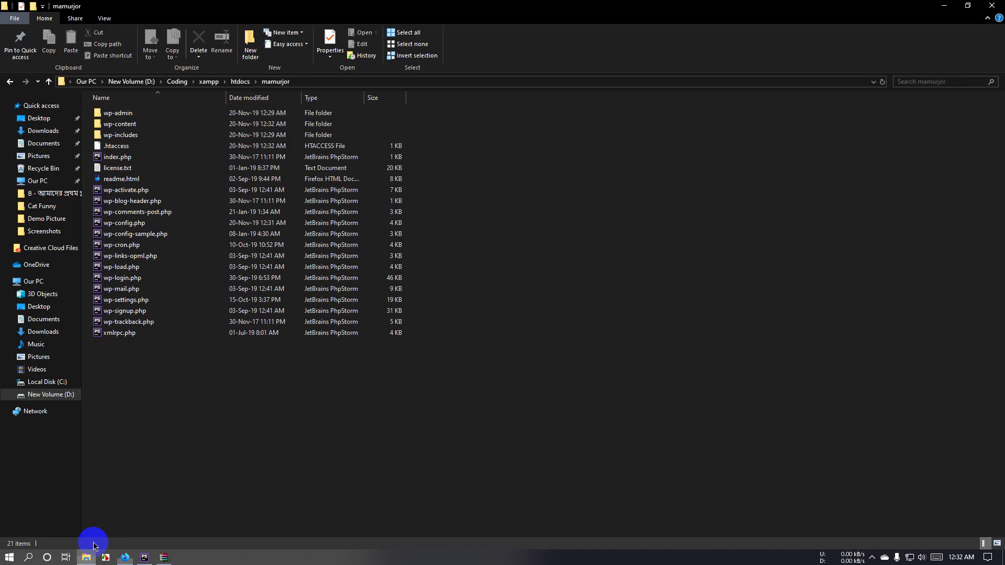
{"action": "left_click_drag", "start_coordinate": [272, 388], "coordinate": [242, 298]}
{"action": "left_click", "coordinate": [258, 389]}
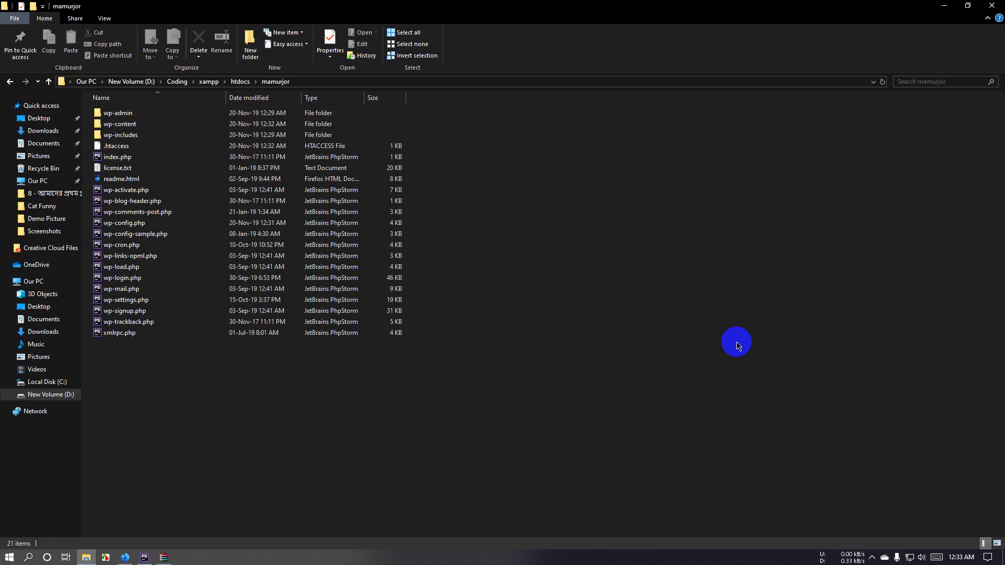
{"action": "left_click", "coordinate": [125, 556]}
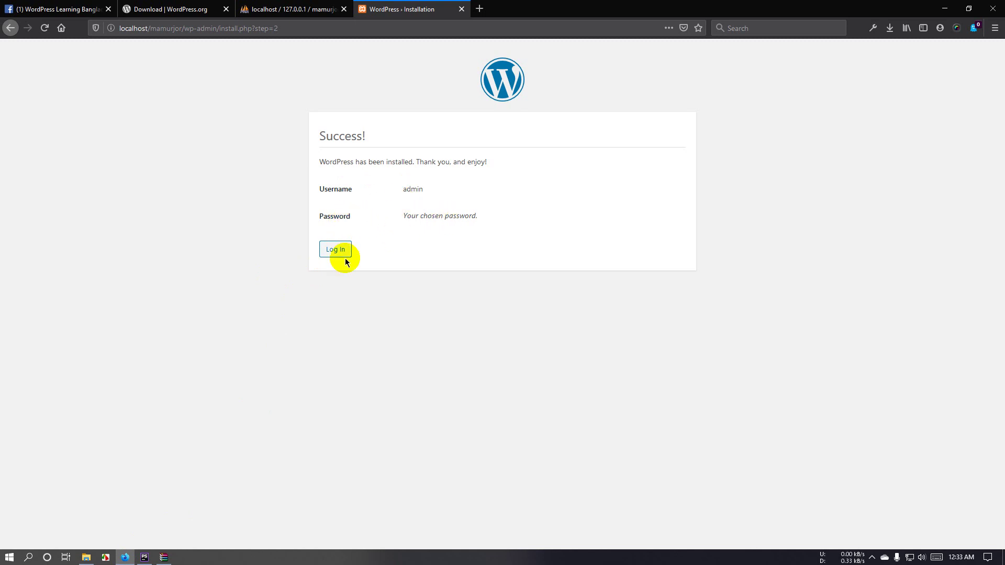
Step: Log in as admin with the saved password, with Remember Me ticked
{"action": "left_click", "coordinate": [328, 252]}
{"action": "left_click", "coordinate": [488, 215]}
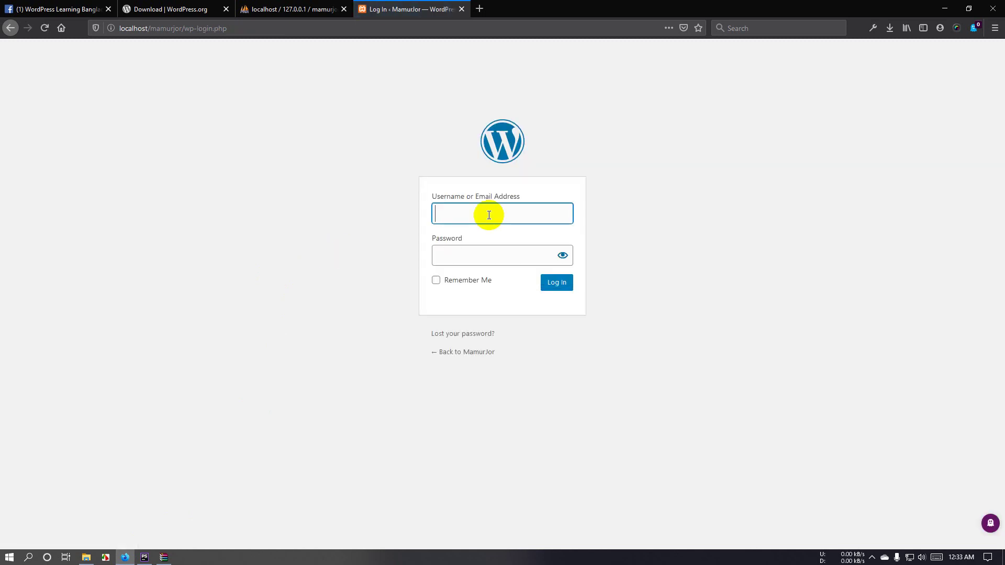
{"action": "left_click", "coordinate": [489, 215]}
{"action": "type", "text": "admin"}
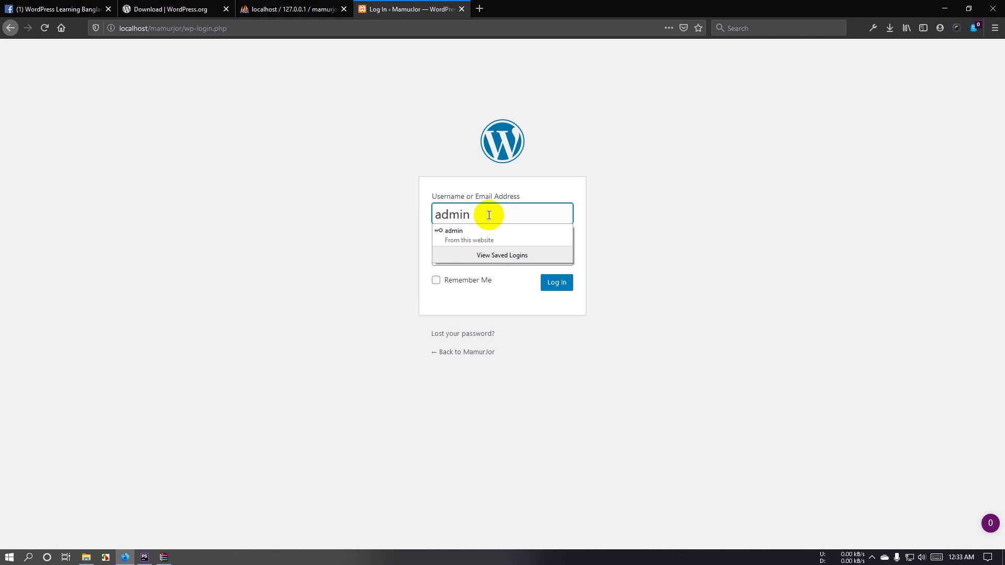
{"action": "key", "text": "Escape"}
{"action": "left_click", "coordinate": [477, 259]}
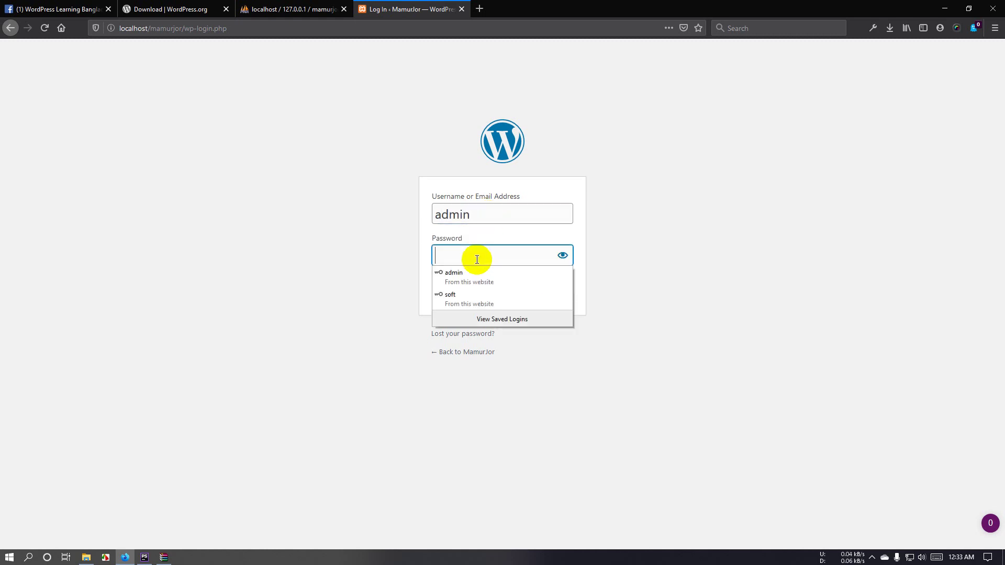
{"action": "type", "text": "a"}
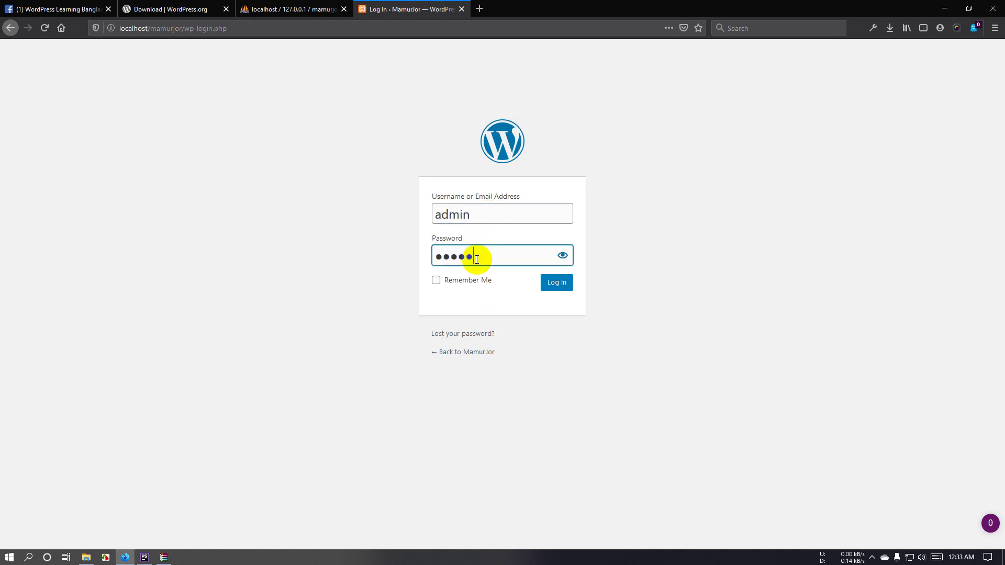
{"action": "left_click", "coordinate": [465, 283]}
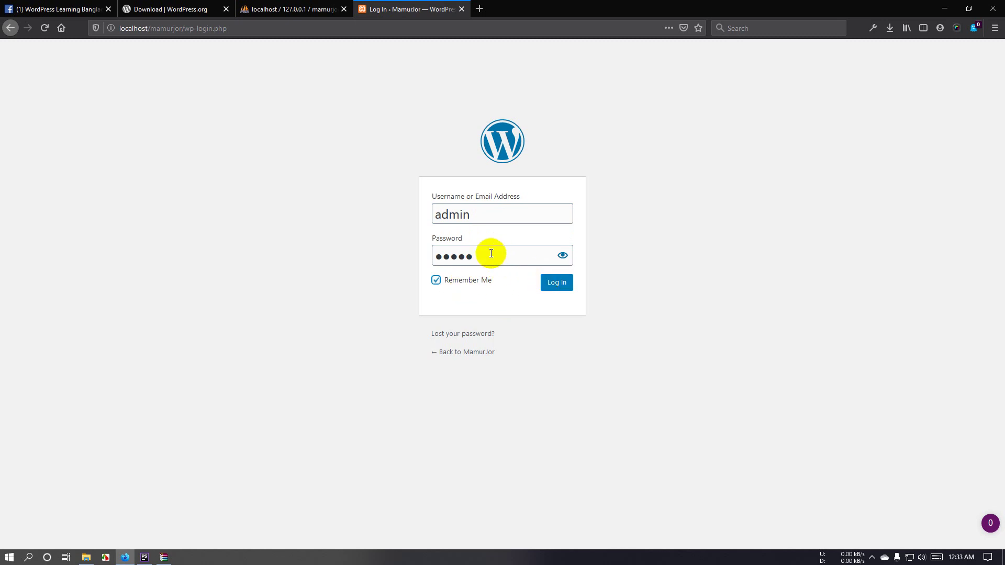
{"action": "left_click", "coordinate": [556, 288]}
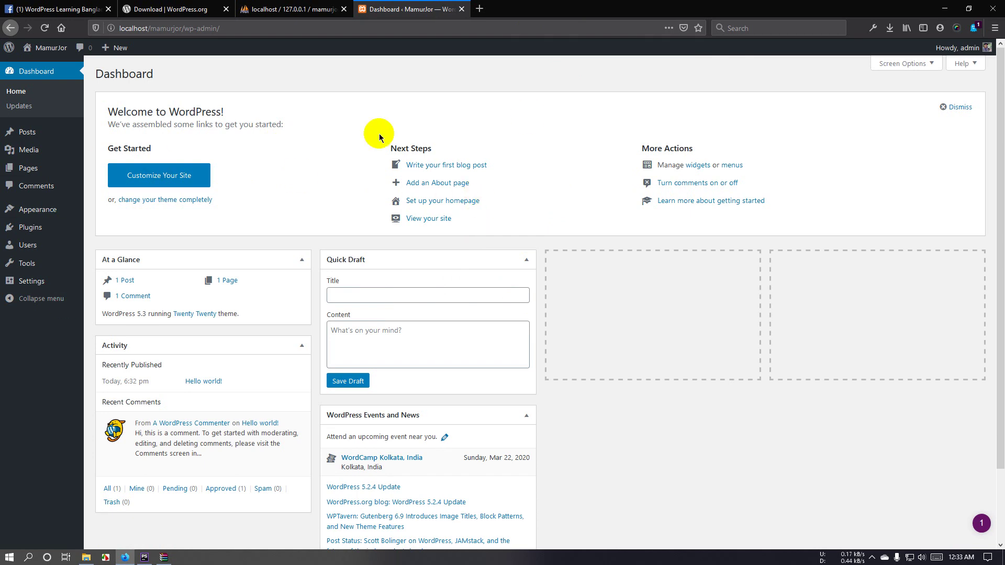
Step: Check phpMyAdmin's empty mamurjor database and the site's mamurjor files folder
{"action": "left_click", "coordinate": [289, 8]}
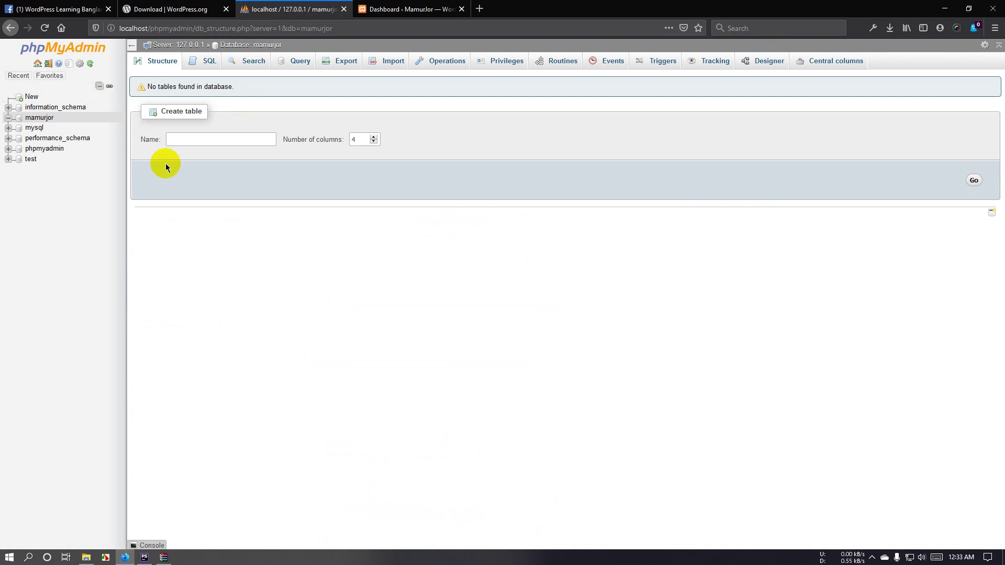
{"action": "left_click", "coordinate": [403, 9]}
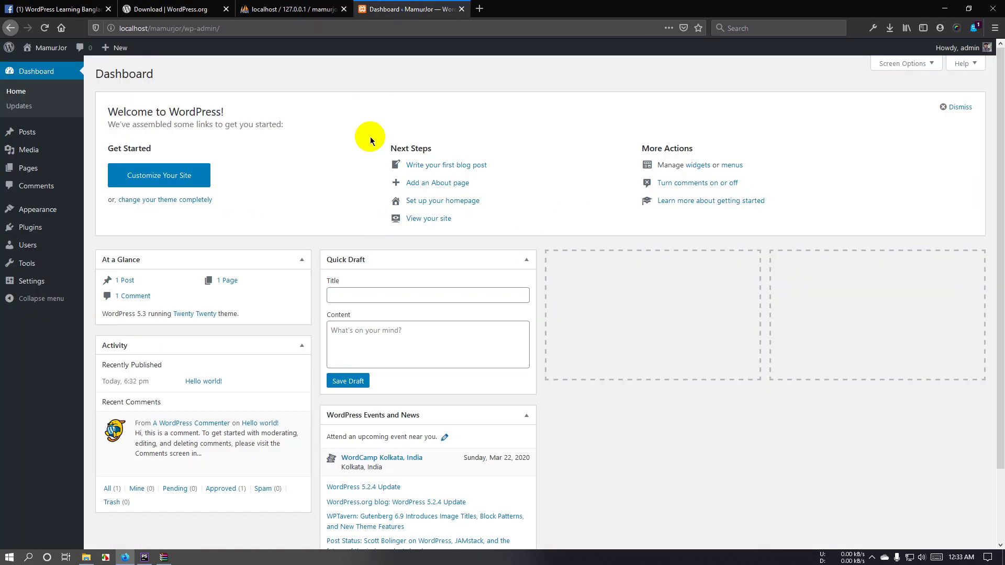
{"action": "left_click", "coordinate": [288, 9]}
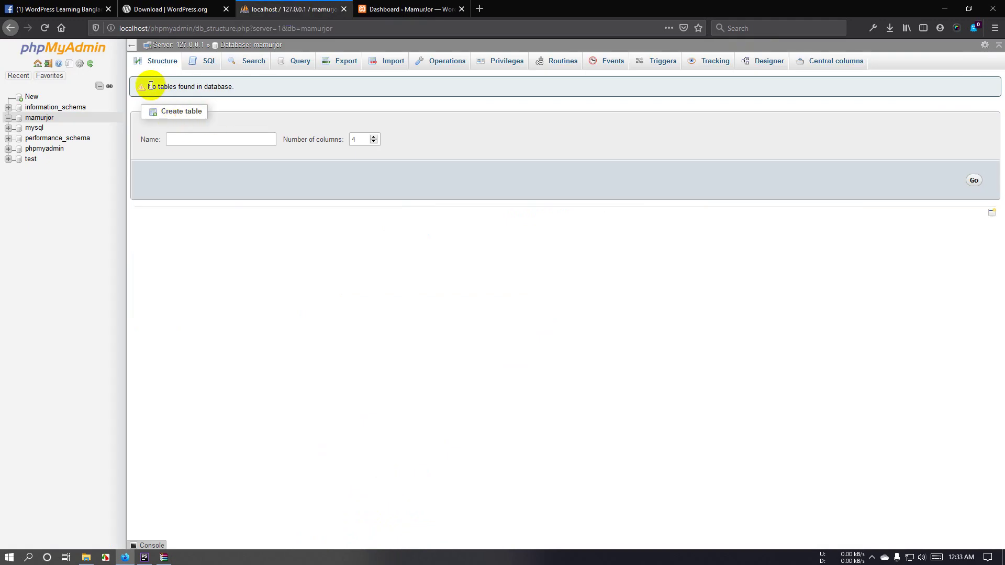
{"action": "left_click_drag", "start_coordinate": [149, 85], "coordinate": [236, 89]}
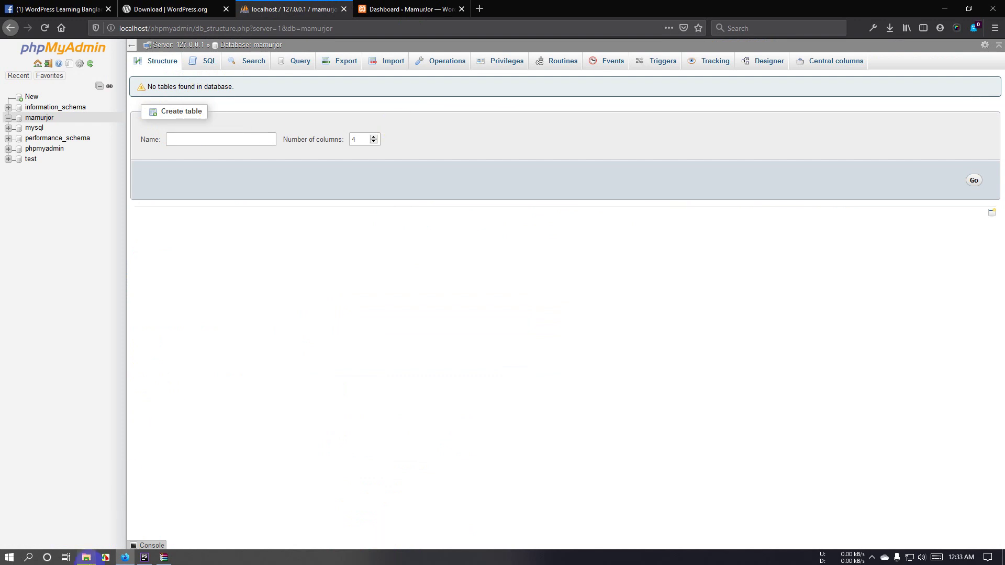
{"action": "left_click", "coordinate": [86, 557]}
{"action": "left_click_drag", "start_coordinate": [191, 369], "coordinate": [197, 107]}
{"action": "left_click", "coordinate": [127, 559]}
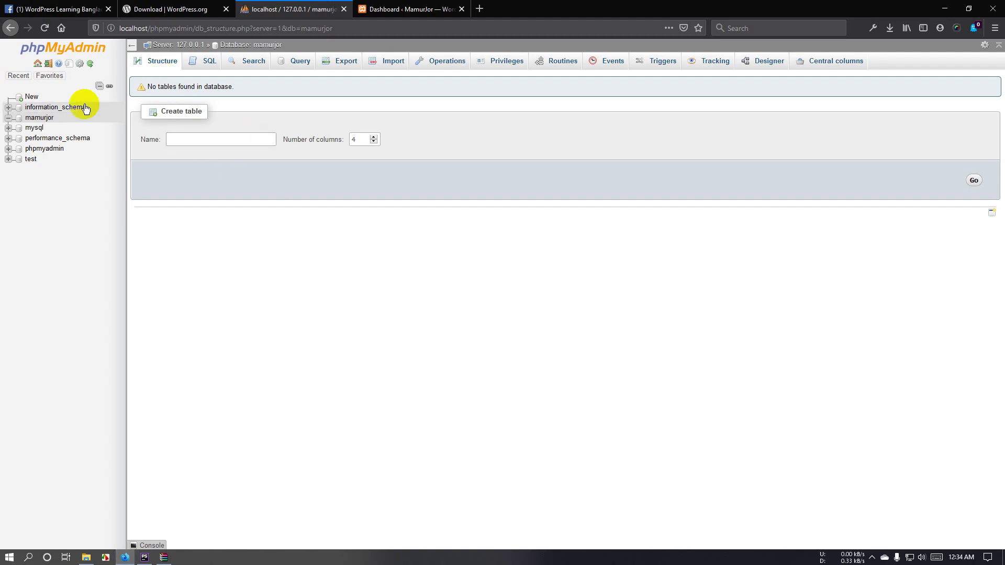
Step: Reload mamurjor in the navigation tree so its 12 wpmj_ tables appear
{"action": "left_click", "coordinate": [38, 120]}
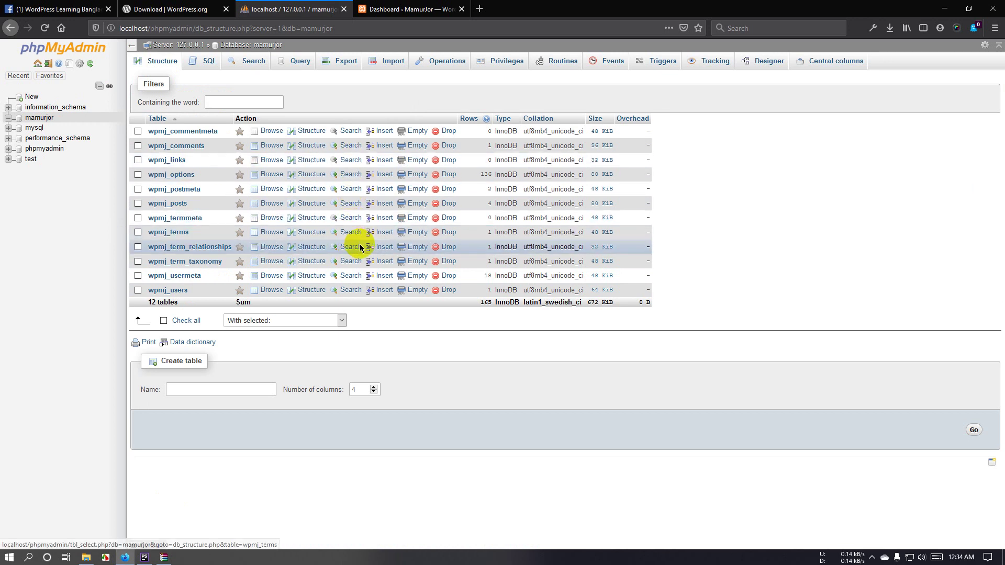
{"action": "left_click", "coordinate": [378, 5]}
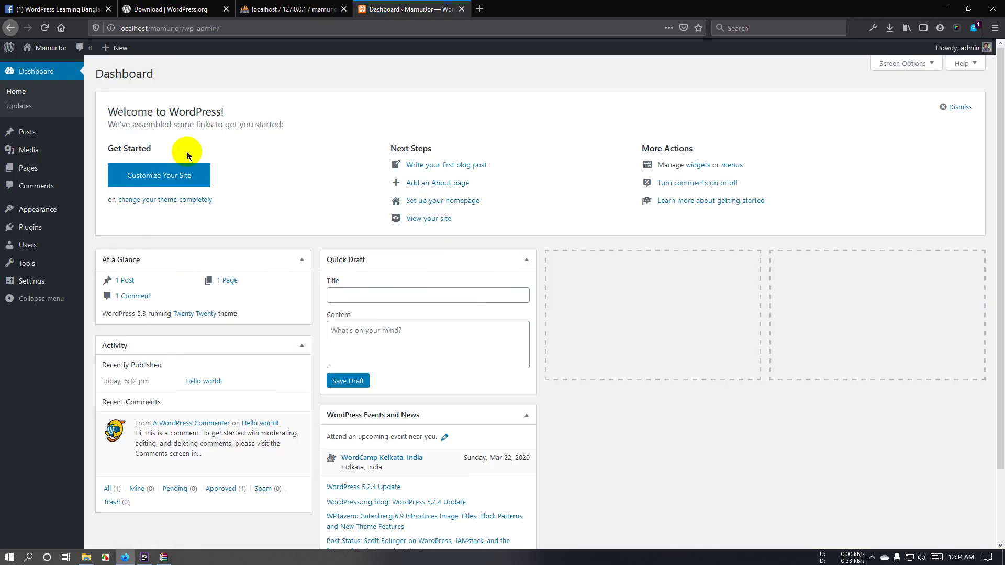
{"action": "left_click", "coordinate": [270, 9]}
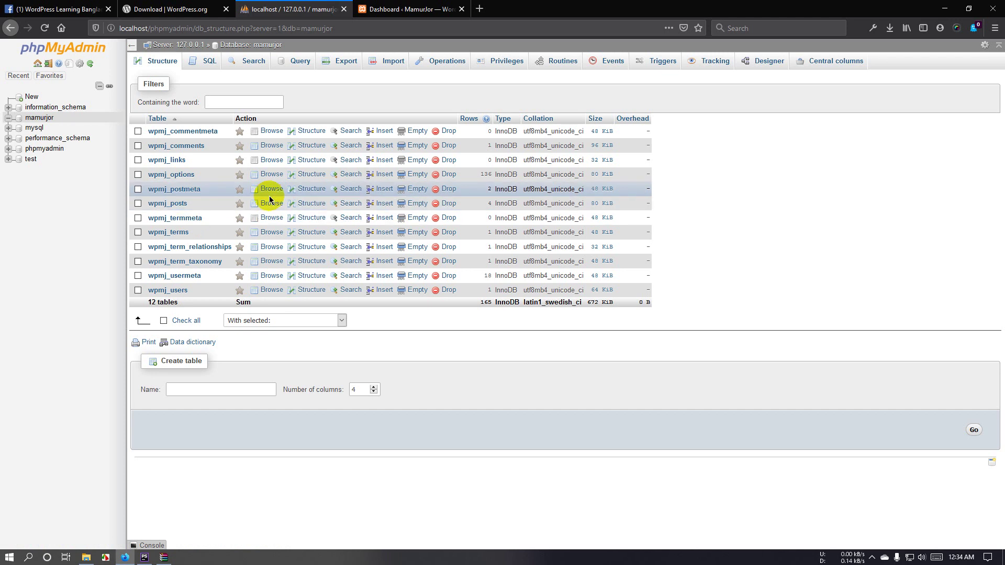
Step: Browse wpmj_options rows, inspecting the siteurl and admin e-mail values, then return to the Dashboard
{"action": "left_click", "coordinate": [173, 177]}
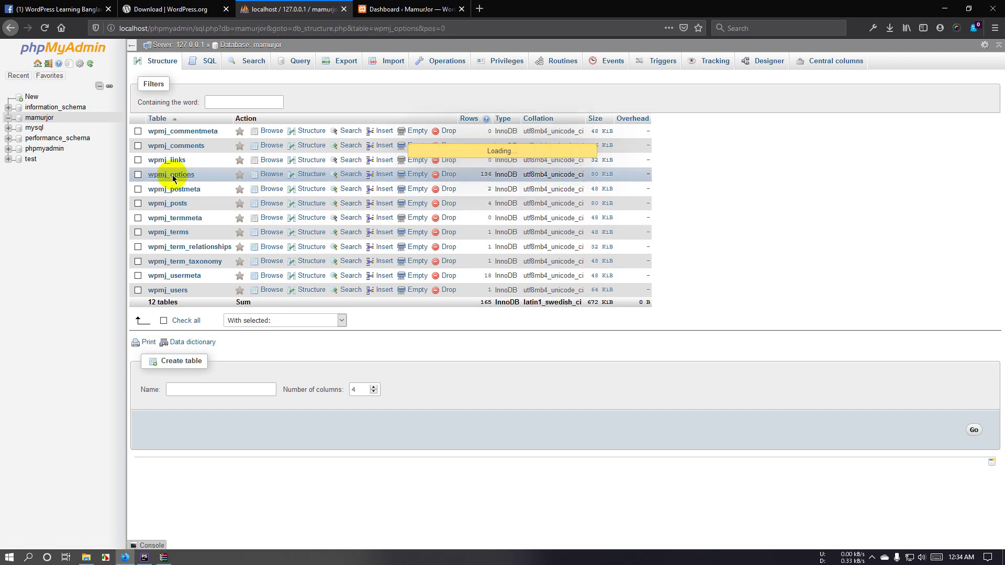
{"action": "scroll", "coordinate": [352, 264], "scroll_direction": "down", "scroll_amount": 2}
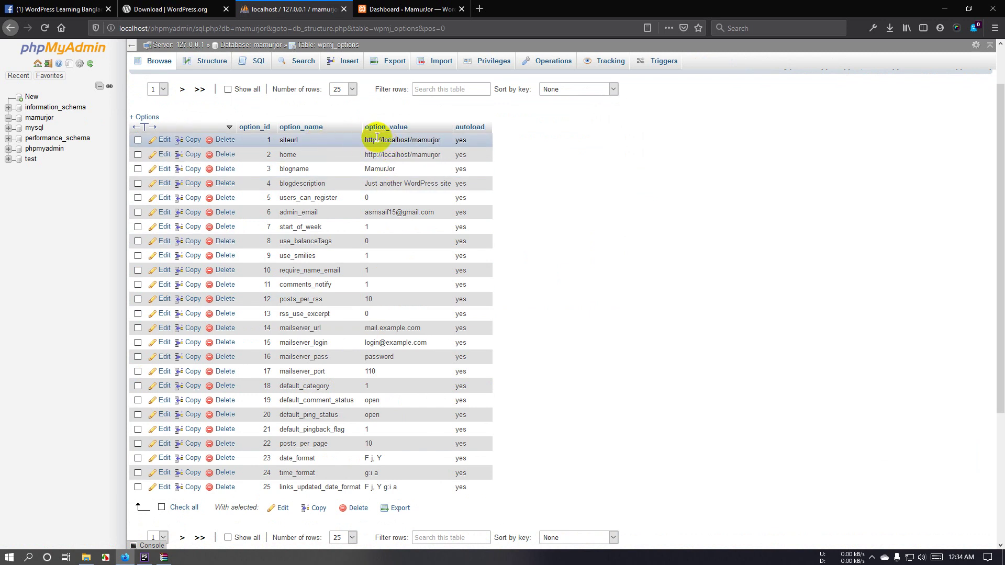
{"action": "mouse_move", "coordinate": [376, 140]}
{"action": "left_mouse_down"}
{"action": "mouse_move", "coordinate": [425, 139]}
{"action": "mouse_move", "coordinate": [415, 153]}
{"action": "mouse_move", "coordinate": [370, 155]}
{"action": "left_mouse_up"}
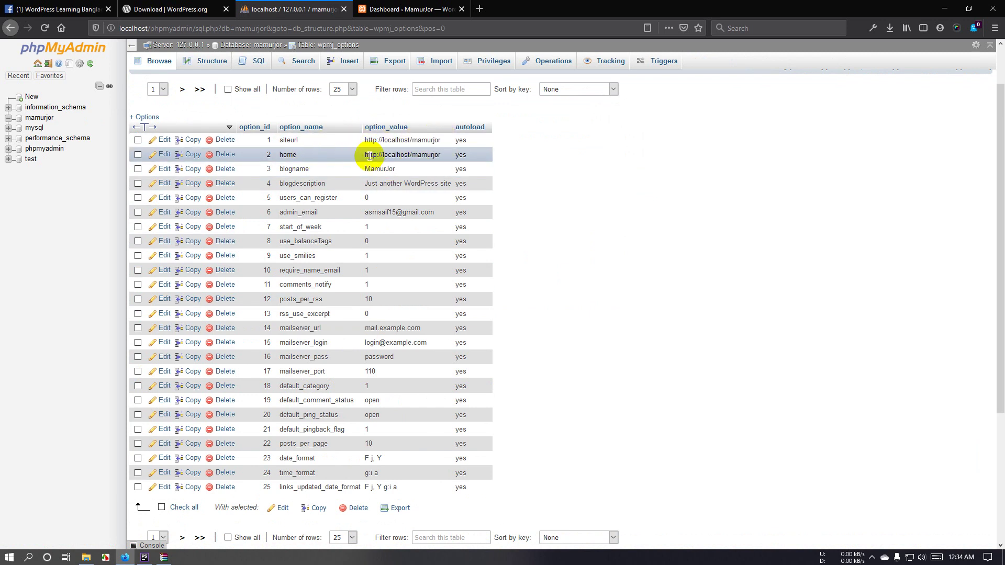
{"action": "left_click", "coordinate": [420, 155]}
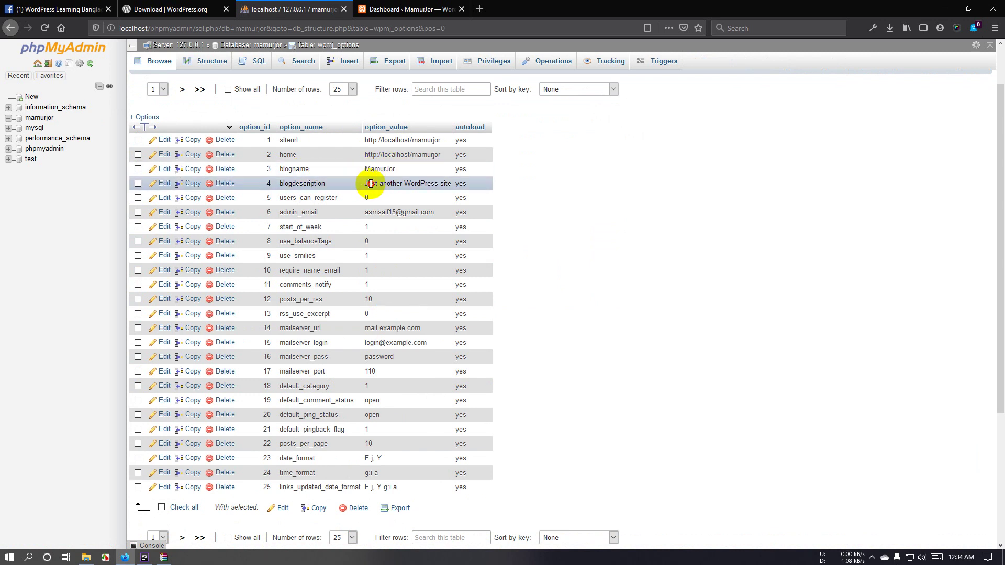
{"action": "left_click_drag", "start_coordinate": [370, 183], "coordinate": [400, 184]}
{"action": "left_click_drag", "start_coordinate": [364, 212], "coordinate": [417, 212]}
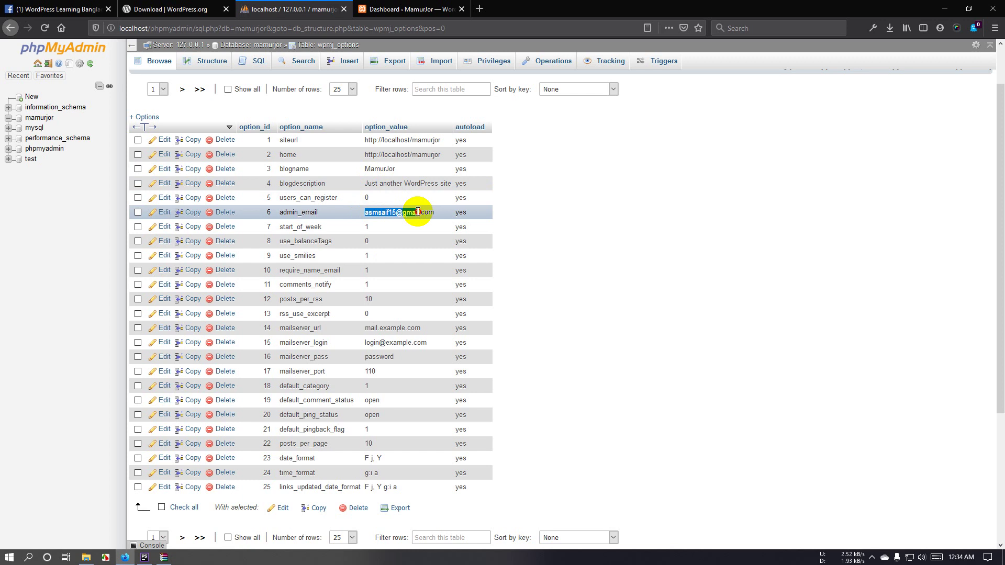
{"action": "left_click", "coordinate": [411, 212]}
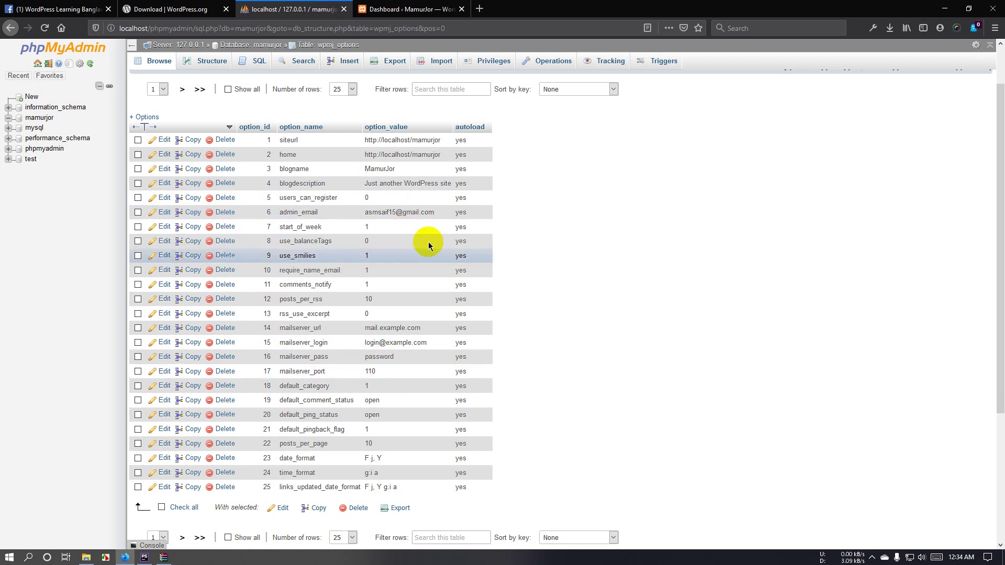
{"action": "scroll", "coordinate": [360, 156], "scroll_direction": "up", "scroll_amount": 1}
{"action": "scroll", "coordinate": [362, 157], "scroll_direction": "up", "scroll_amount": 1}
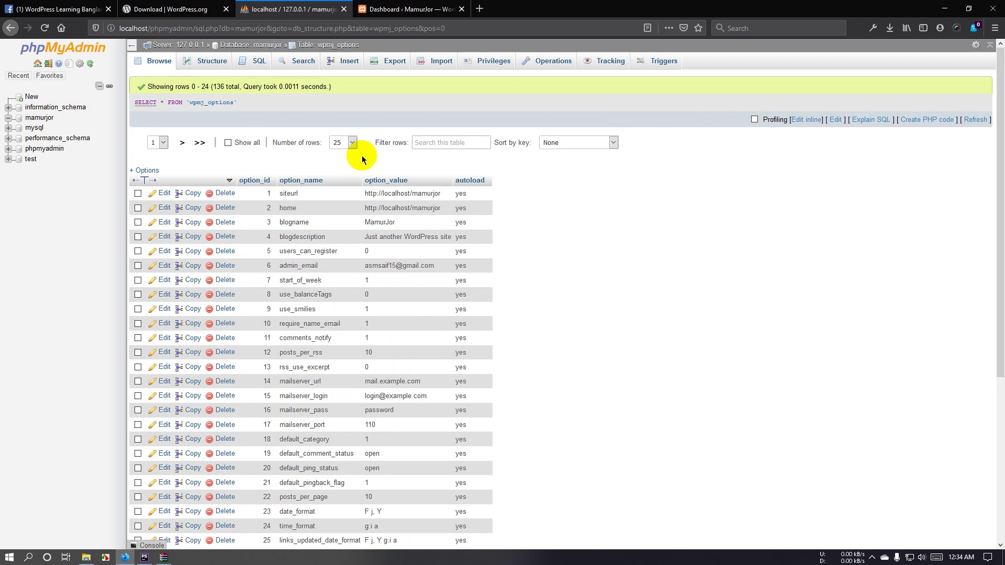
{"action": "left_click", "coordinate": [408, 9]}
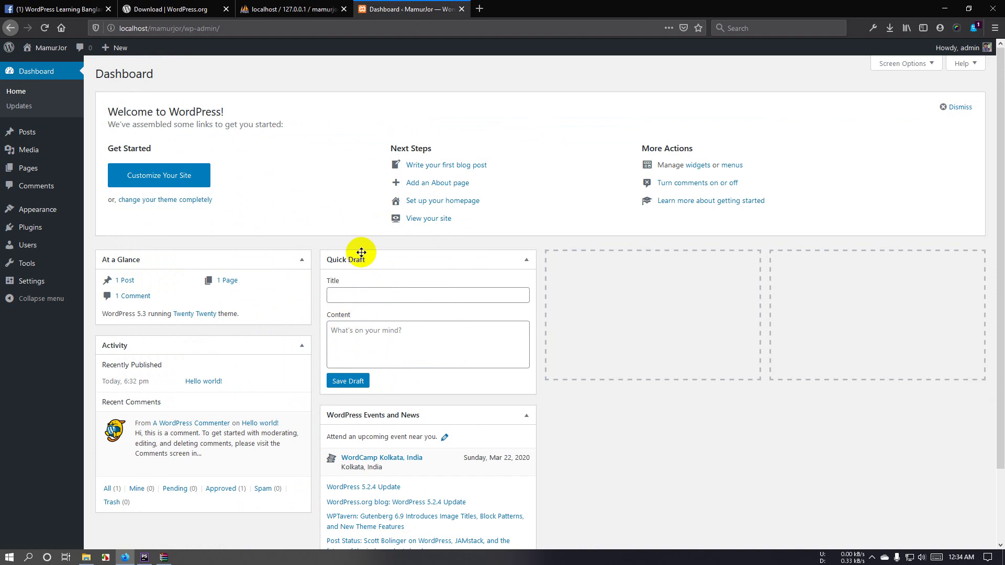
Step: Open the MamurJor front page in a new tab, scroll its Hello world! post, then return
{"action": "right_click", "coordinate": [45, 50]}
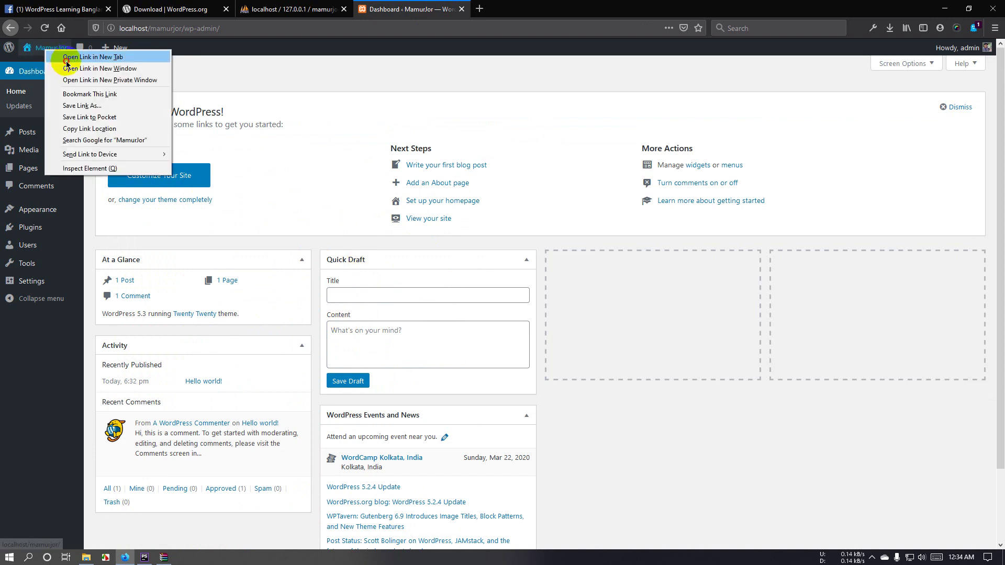
{"action": "left_click", "coordinate": [67, 58]}
{"action": "left_click", "coordinate": [511, 9]}
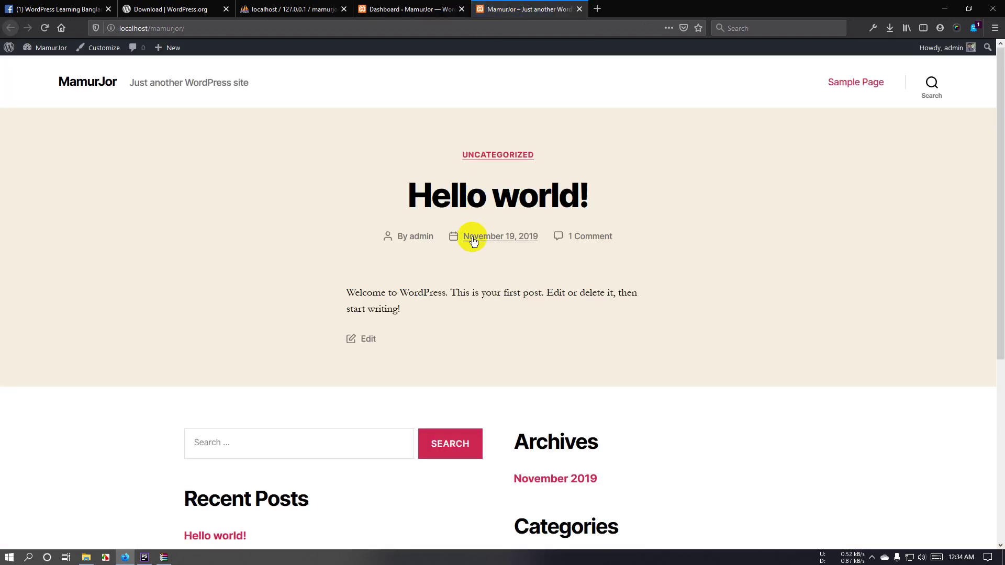
{"action": "scroll", "coordinate": [473, 241], "scroll_direction": "down", "scroll_amount": 5}
{"action": "scroll", "coordinate": [469, 309], "scroll_direction": "up", "scroll_amount": 5}
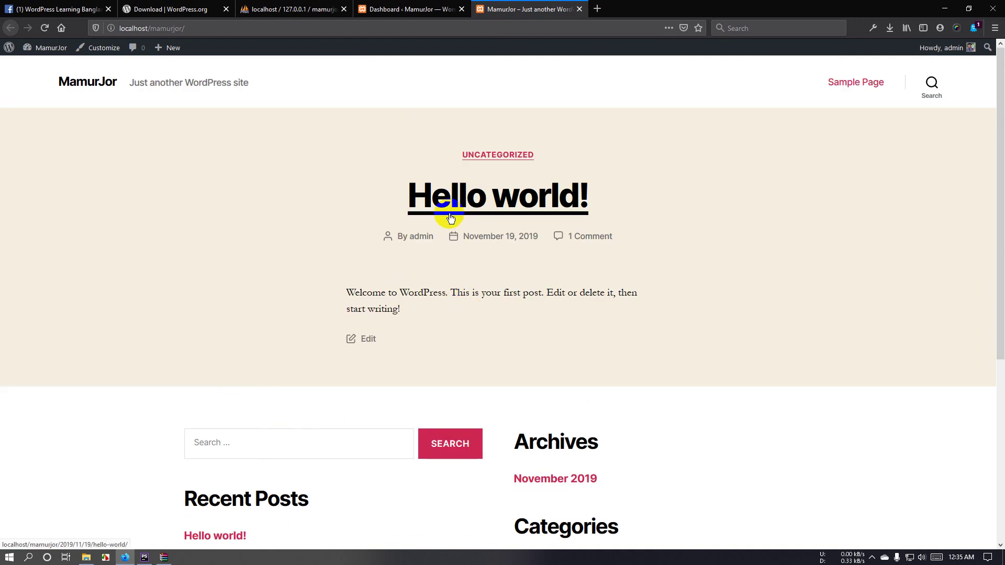
{"action": "scroll", "coordinate": [451, 218], "scroll_direction": "down", "scroll_amount": 5}
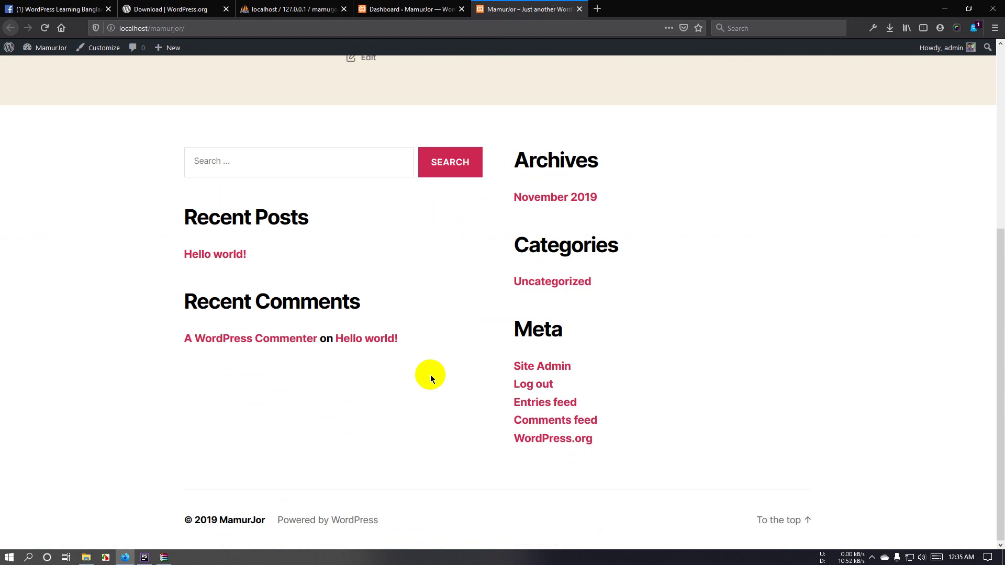
{"action": "scroll", "coordinate": [429, 374], "scroll_direction": "up", "scroll_amount": 5}
{"action": "left_click", "coordinate": [408, 9]}
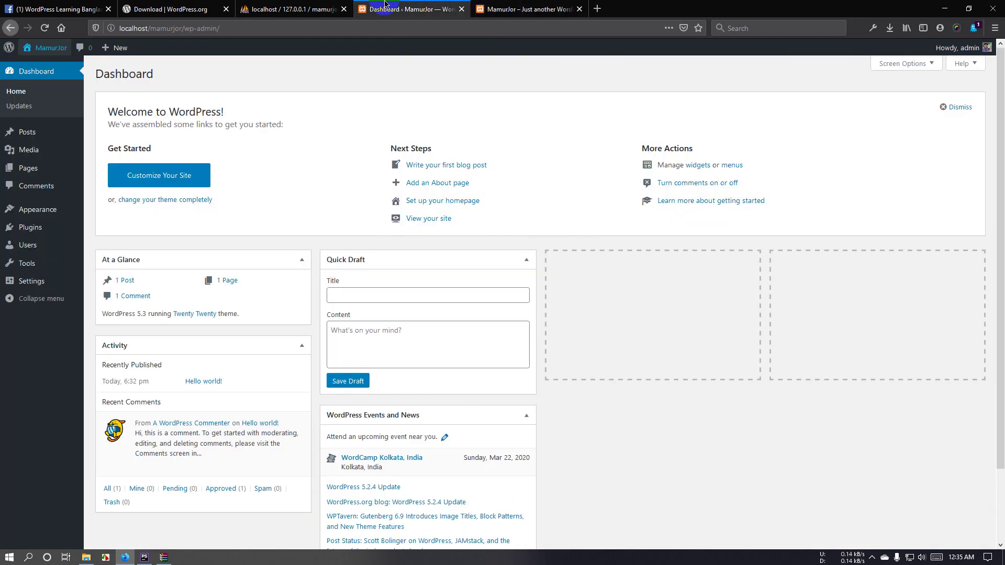
{"action": "left_click", "coordinate": [286, 10]}
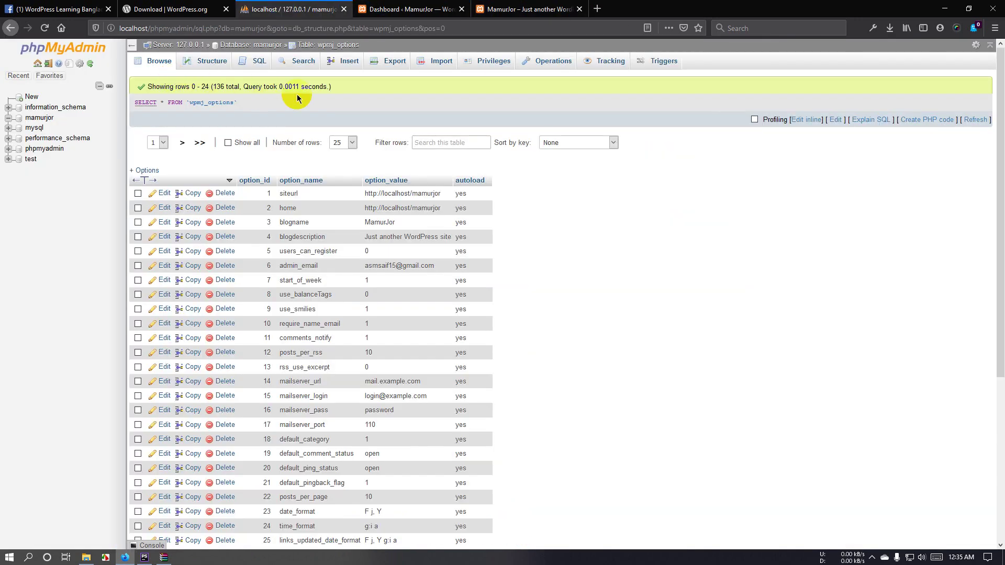
{"action": "left_click", "coordinate": [433, 10]}
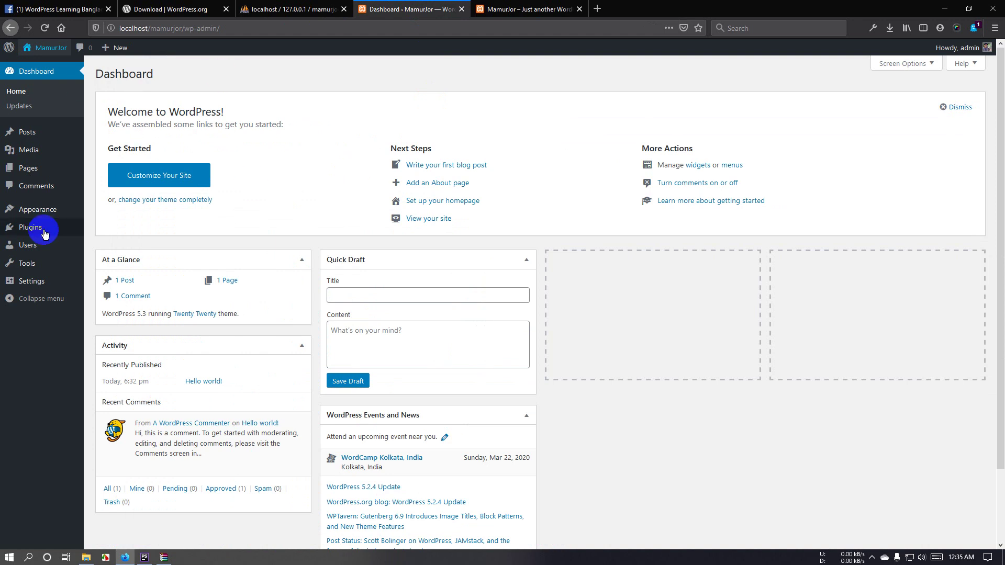
{"action": "left_click", "coordinate": [33, 195]}
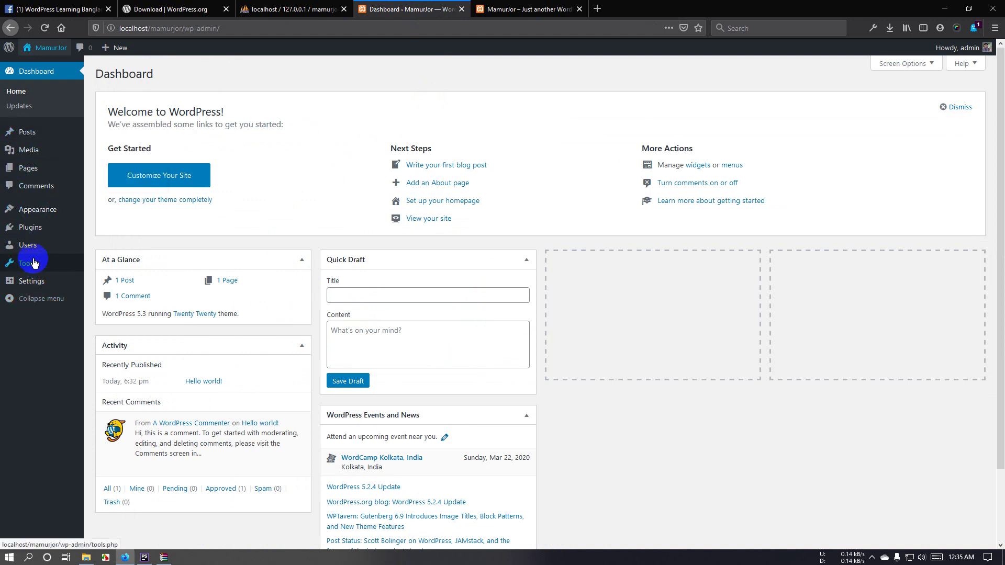